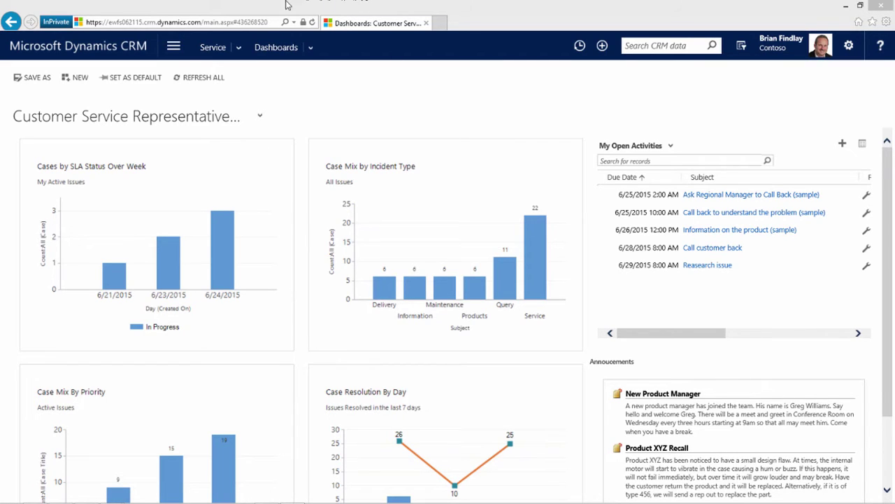
# Look over the Service area's work items, the list of available dashboards, and the charts on the Customer Service Representative Dashboard
pyautogui.click(184, 47)
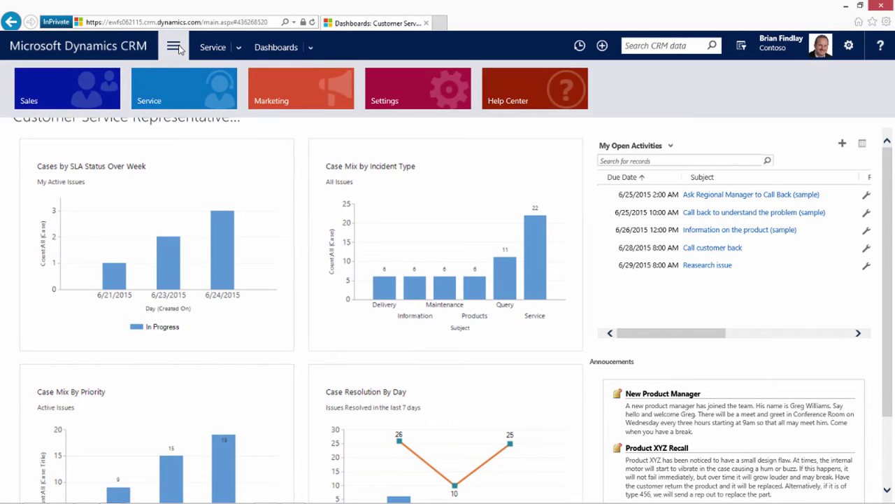
pyautogui.click(183, 81)
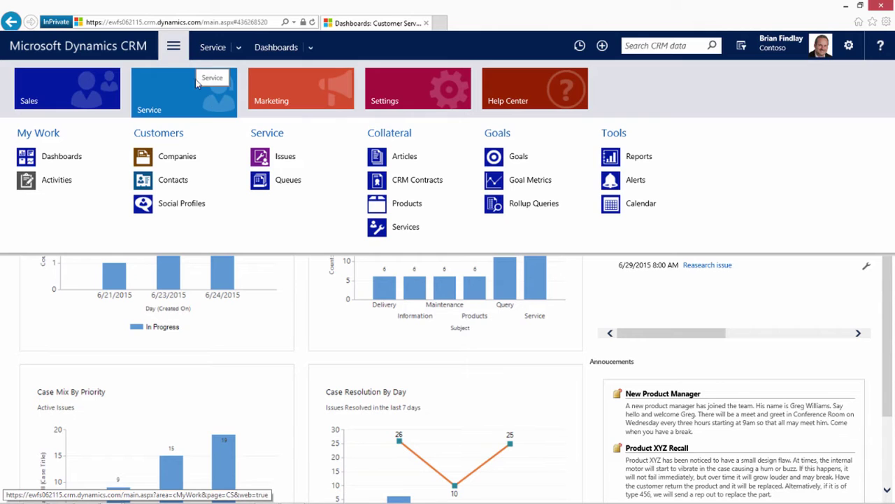
pyautogui.click(178, 53)
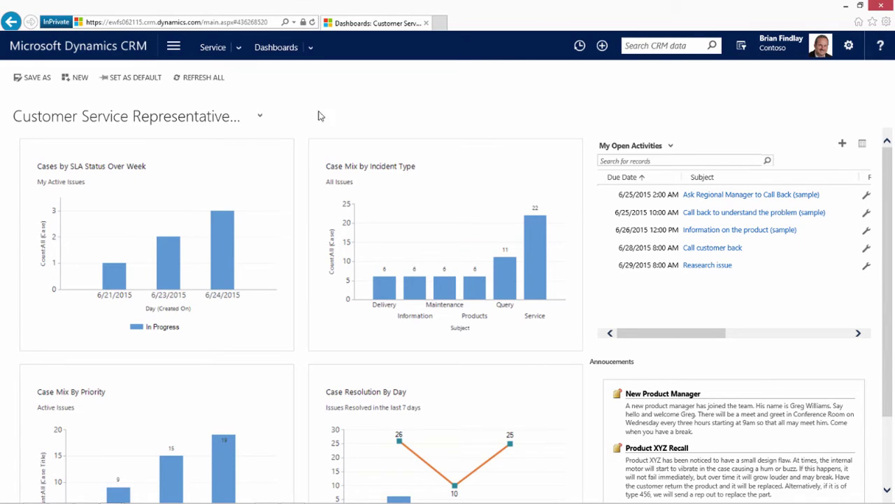
pyautogui.click(260, 117)
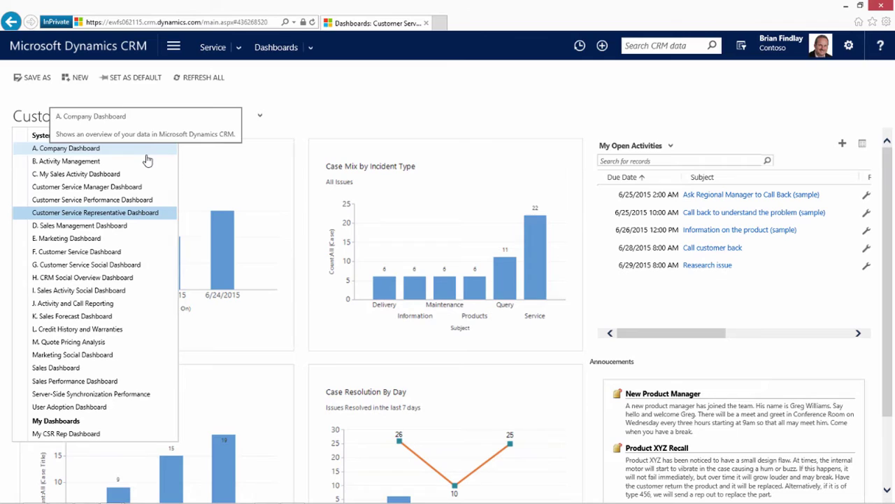
pyautogui.click(343, 105)
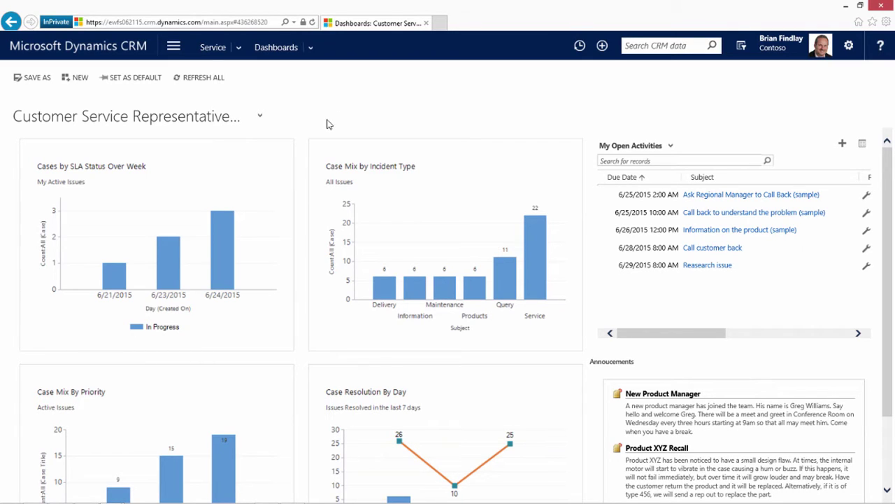
pyautogui.moveTo(275, 195)
pyautogui.moveTo(353, 195)
pyautogui.scroll(-3, 567, 210)
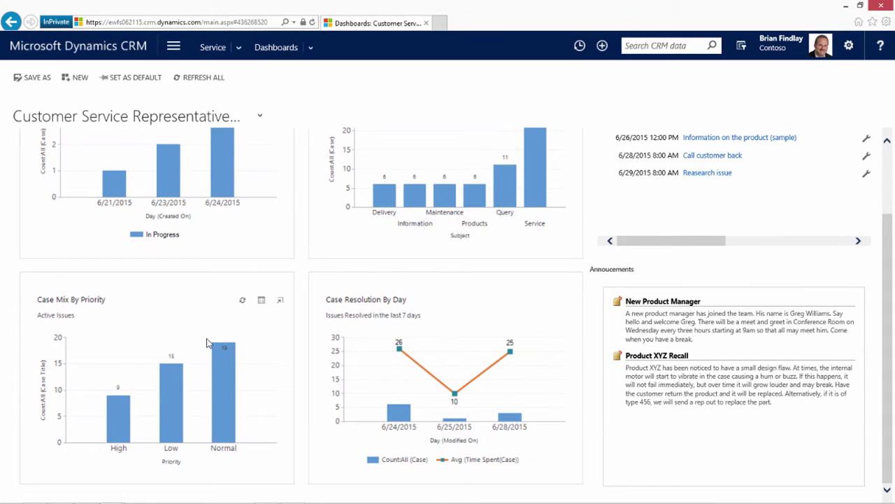
pyautogui.moveTo(228, 389)
pyautogui.scroll(3, 598, 374)
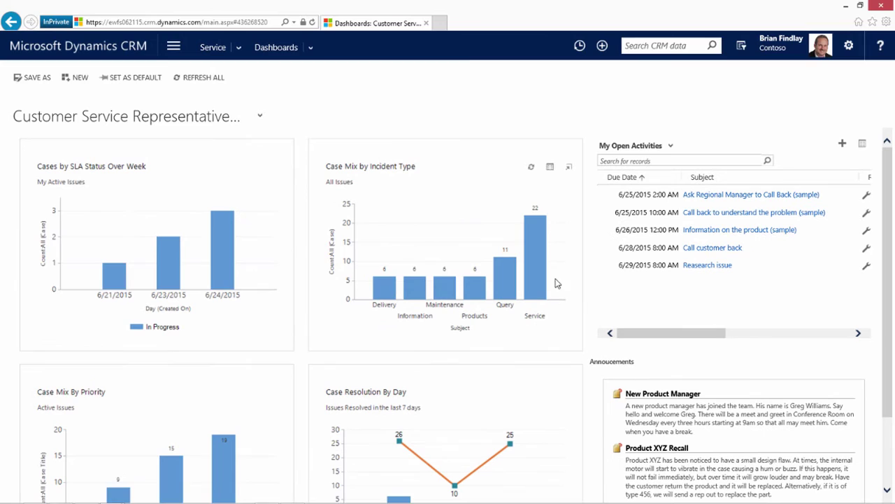
# Enlarge the Case Mix by Incident Type chart and drill down into its Service bar by Case Type
pyautogui.moveTo(537, 249)
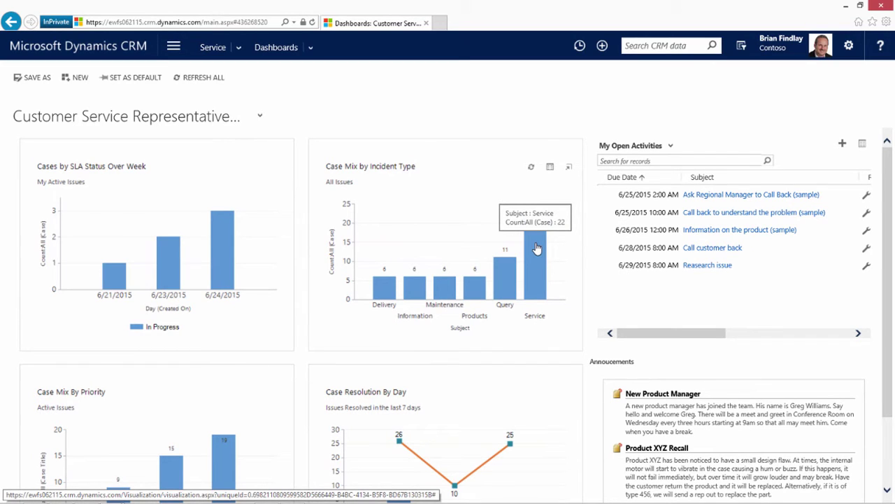
pyautogui.click(569, 170)
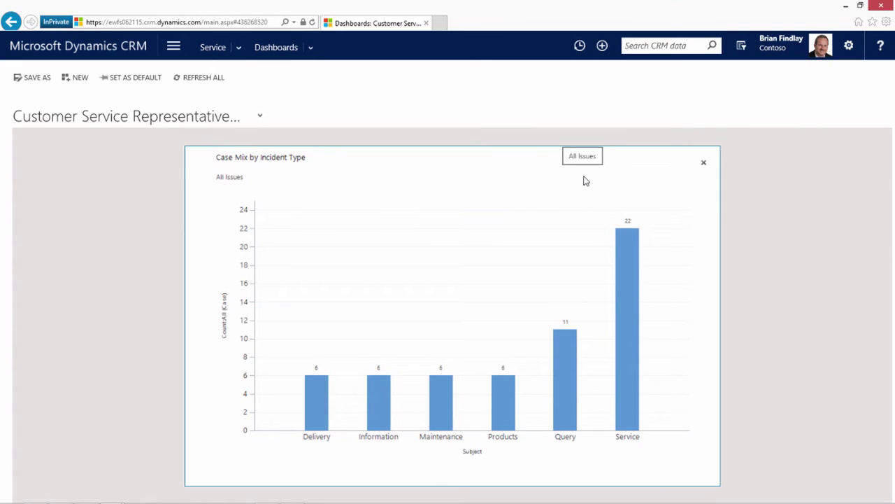
pyautogui.click(630, 250)
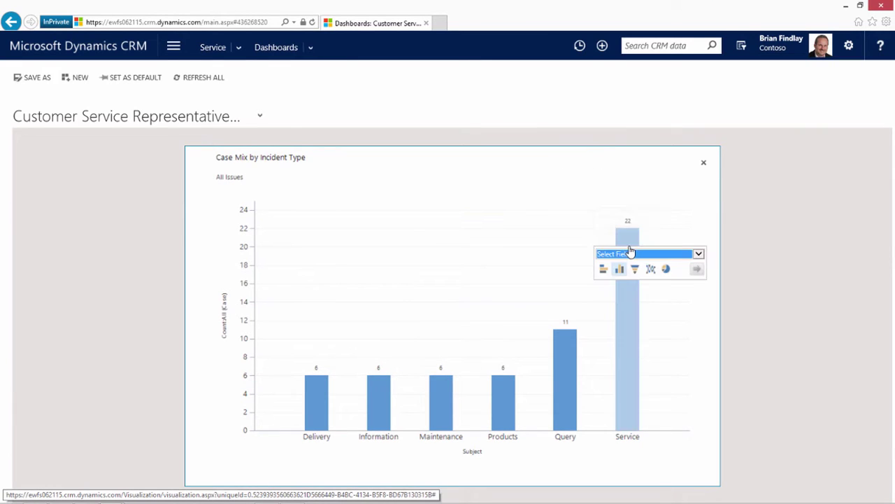
pyautogui.click(636, 255)
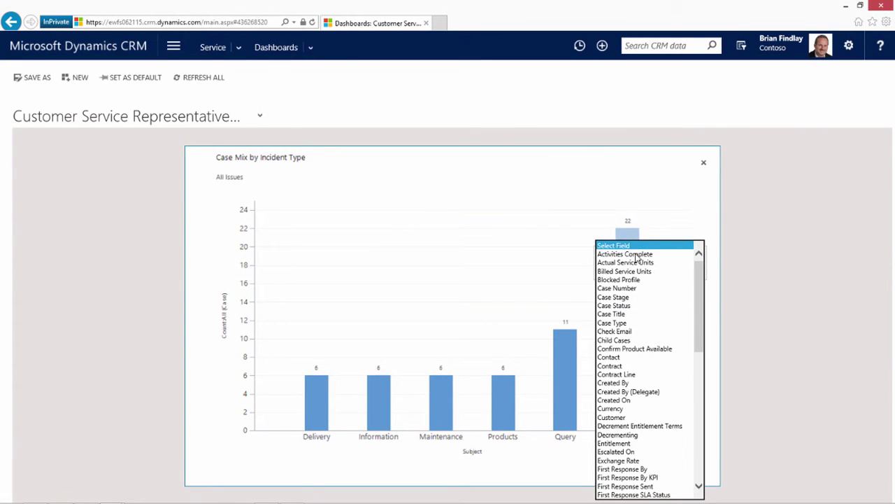
pyautogui.click(622, 323)
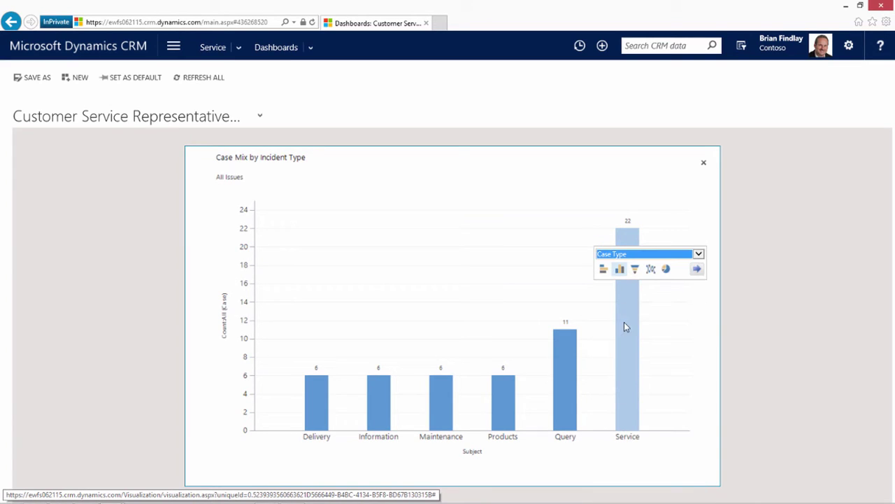
pyautogui.click(698, 270)
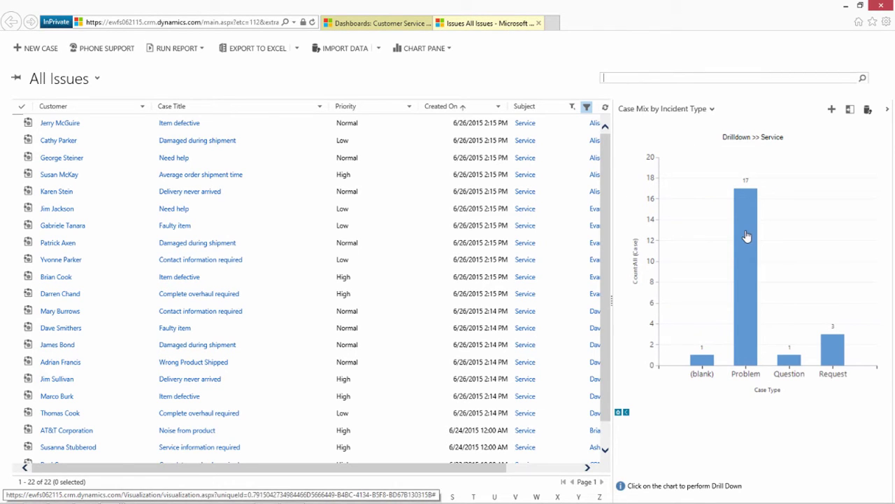
# View the issue records behind the Problem, Question and Request bars in turn, and close the All Issues page
pyautogui.click(747, 236)
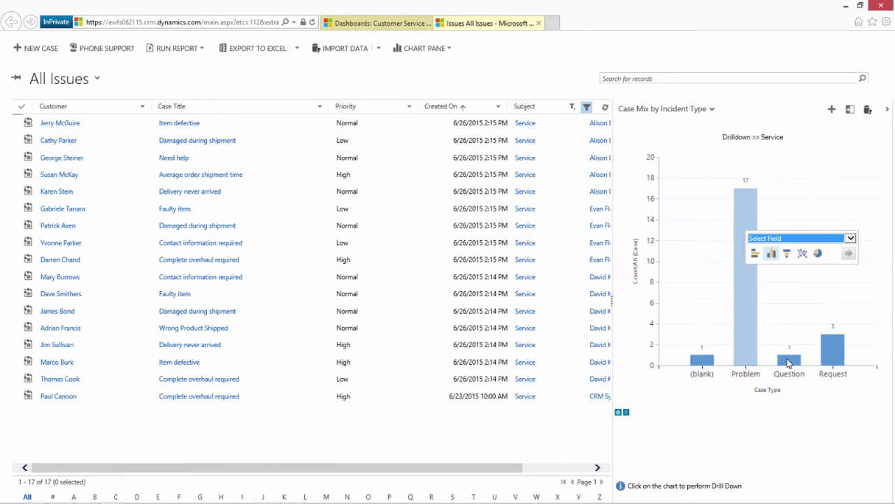
pyautogui.click(789, 362)
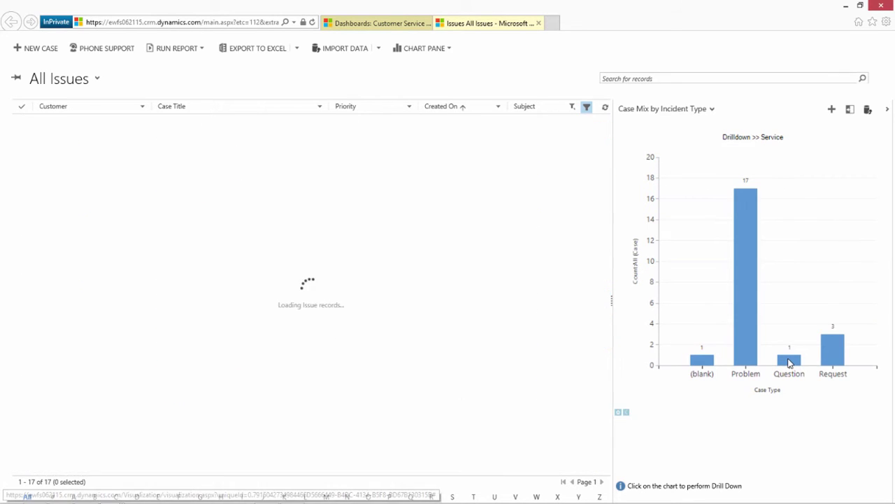
pyautogui.click(787, 360)
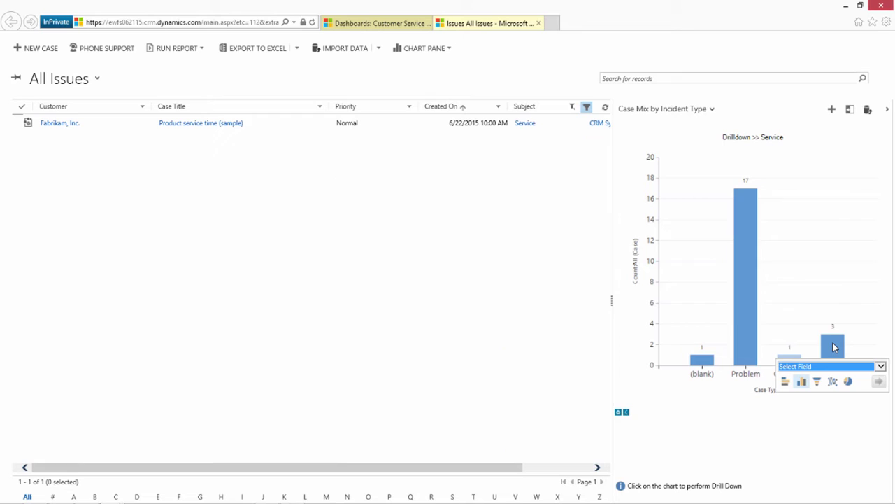
pyautogui.click(834, 348)
pyautogui.click(834, 346)
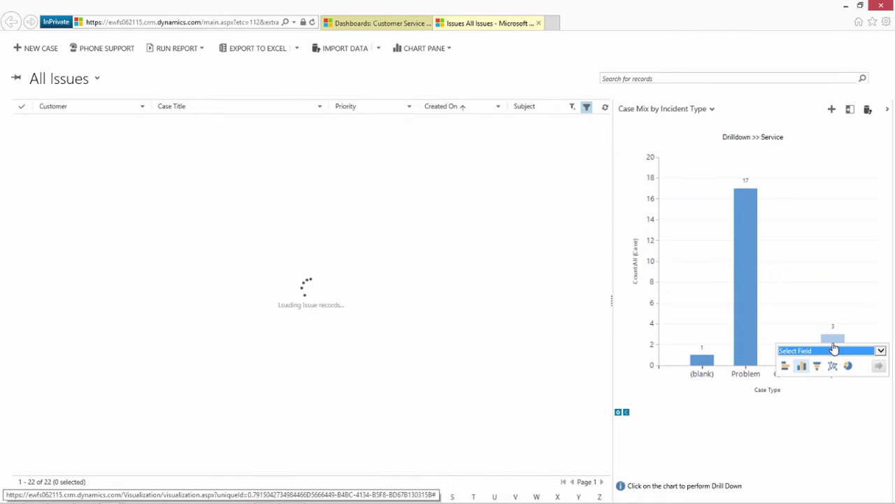
pyautogui.click(747, 241)
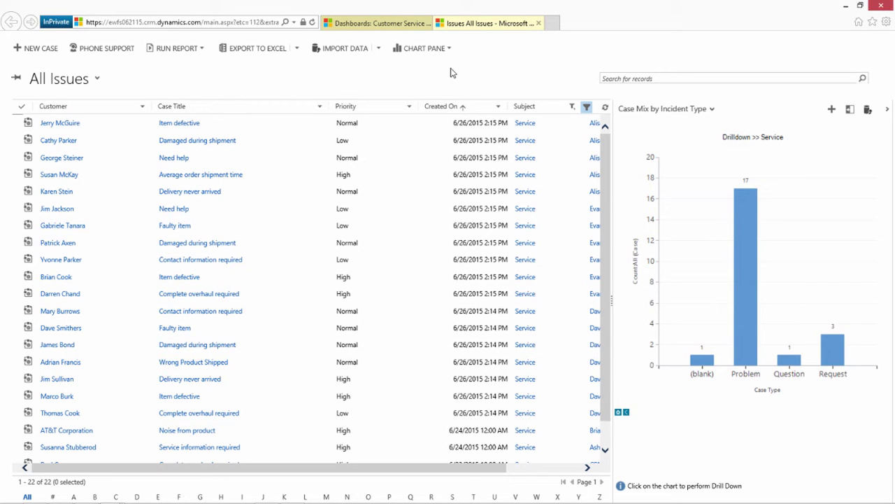
pyautogui.click(538, 23)
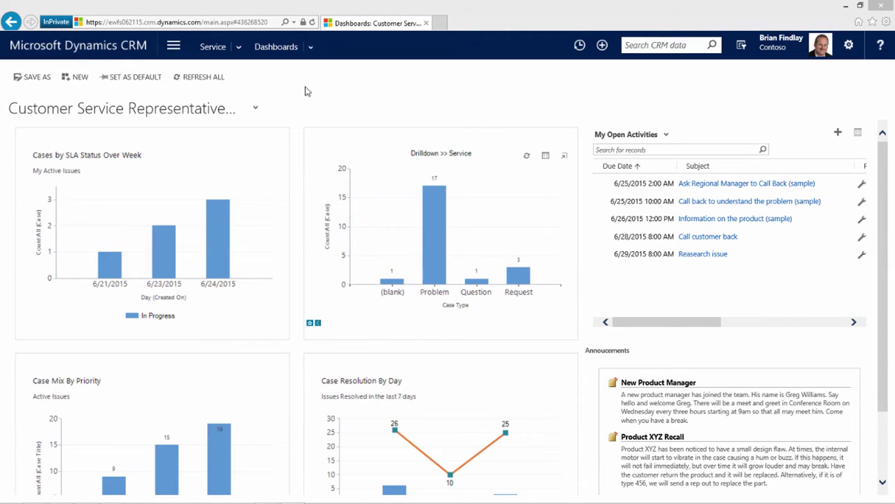
# Go to the service queues and pick the Service requested case from the Needs assignment queue
pyautogui.click(240, 55)
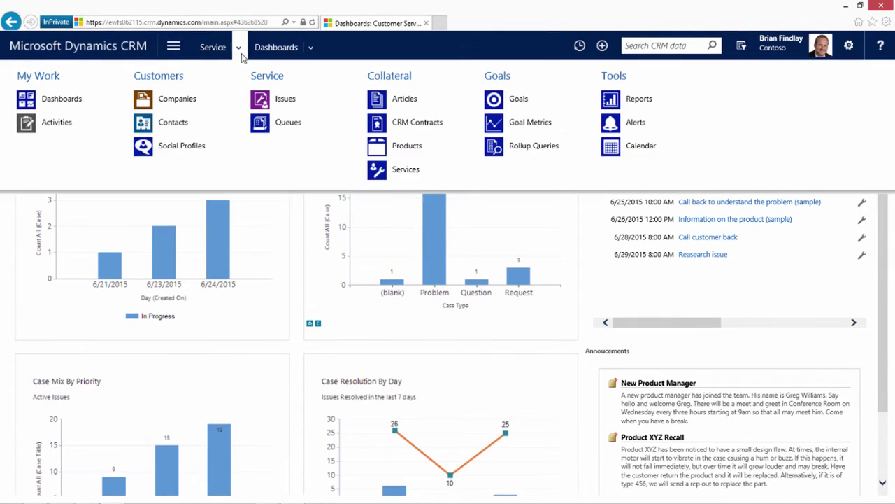
pyautogui.click(283, 123)
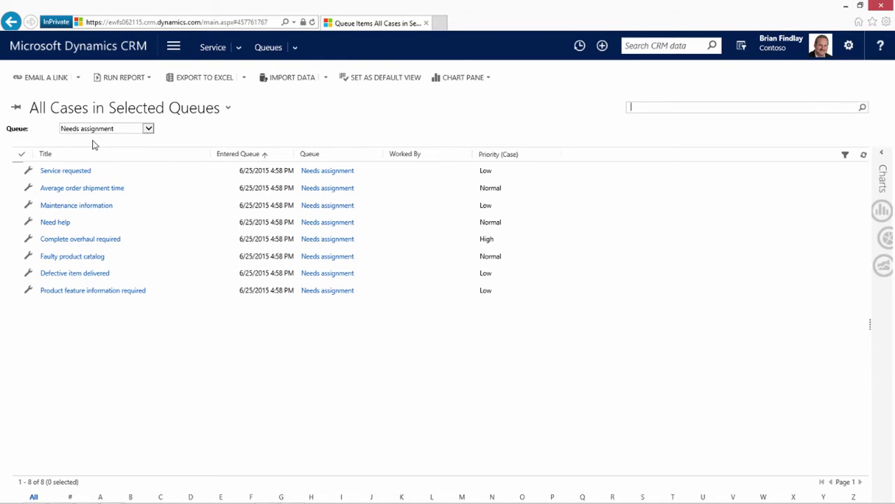
pyautogui.click(18, 172)
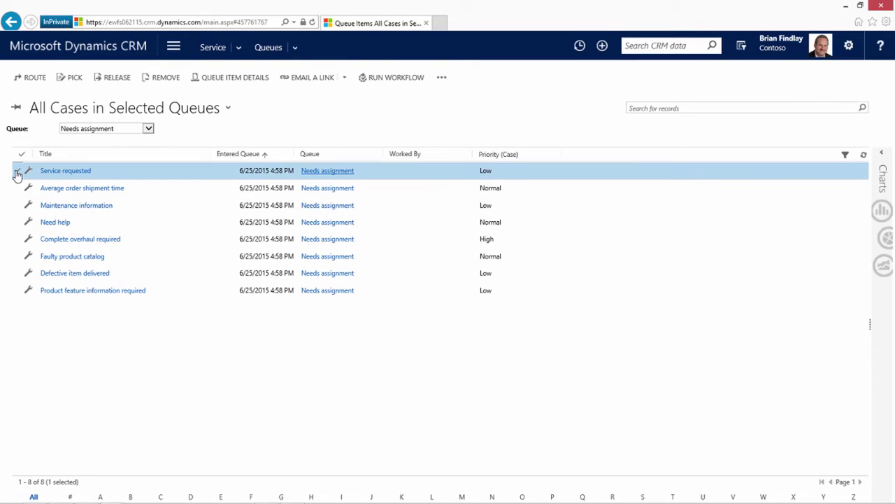
pyautogui.click(76, 81)
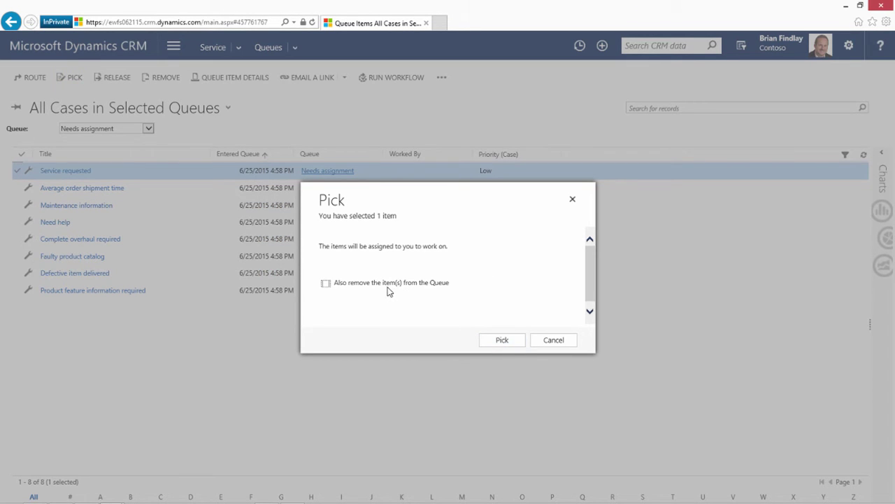
pyautogui.click(389, 289)
pyautogui.click(514, 343)
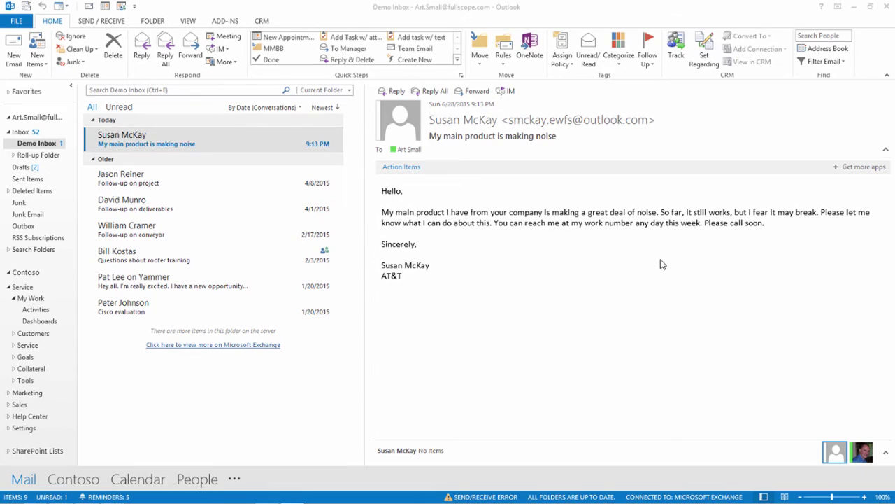
# Track the "My main product is making noise" email in CRM and check its regarding record and the available conversion types
pyautogui.click(677, 52)
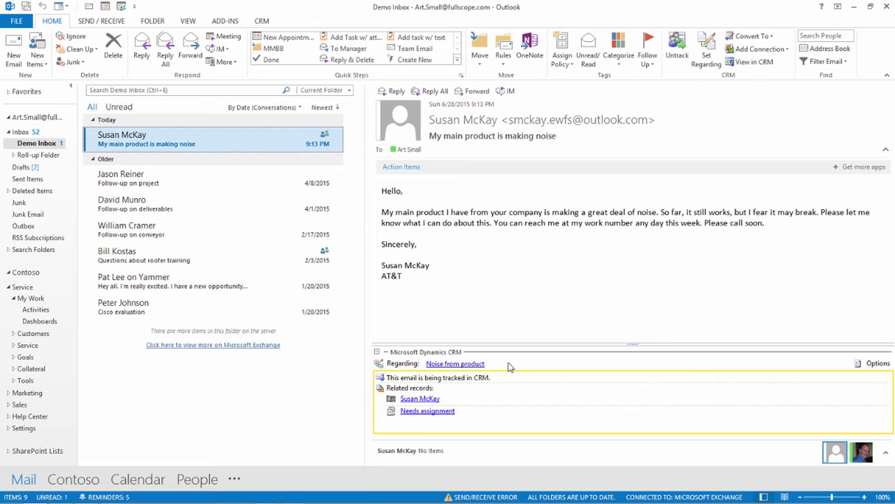
pyautogui.click(471, 363)
pyautogui.click(471, 365)
pyautogui.click(768, 38)
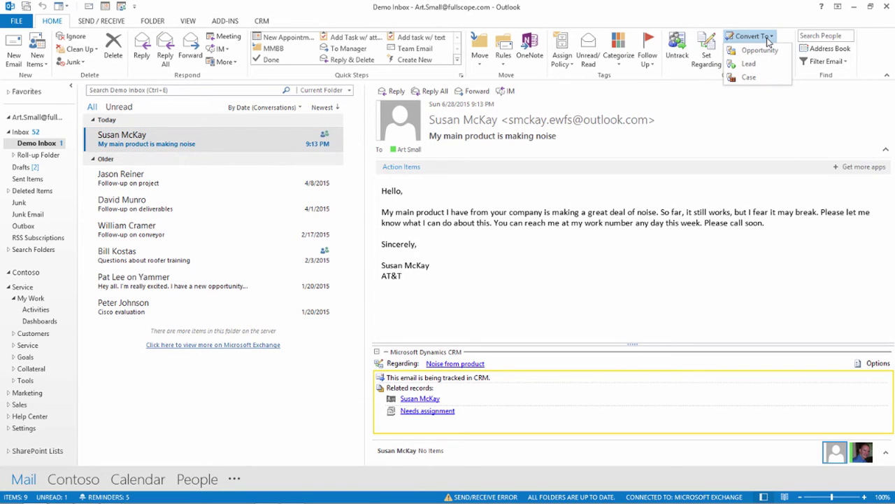
pyautogui.click(735, 268)
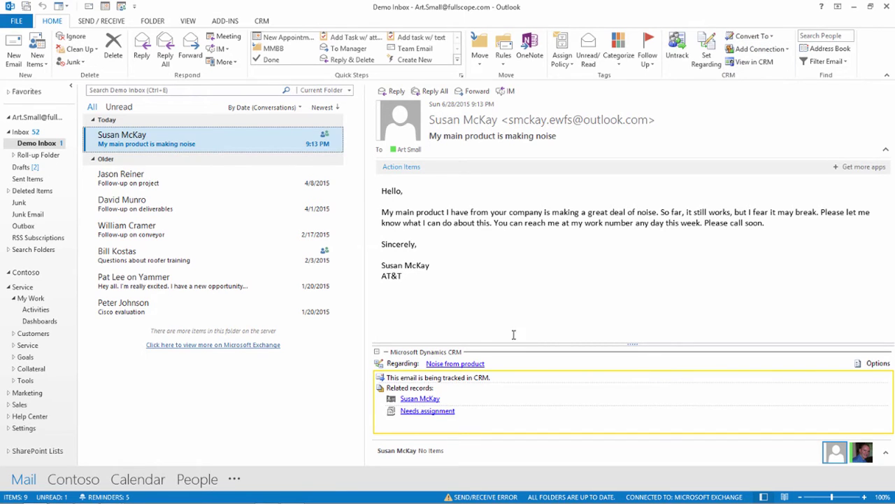
pyautogui.click(454, 365)
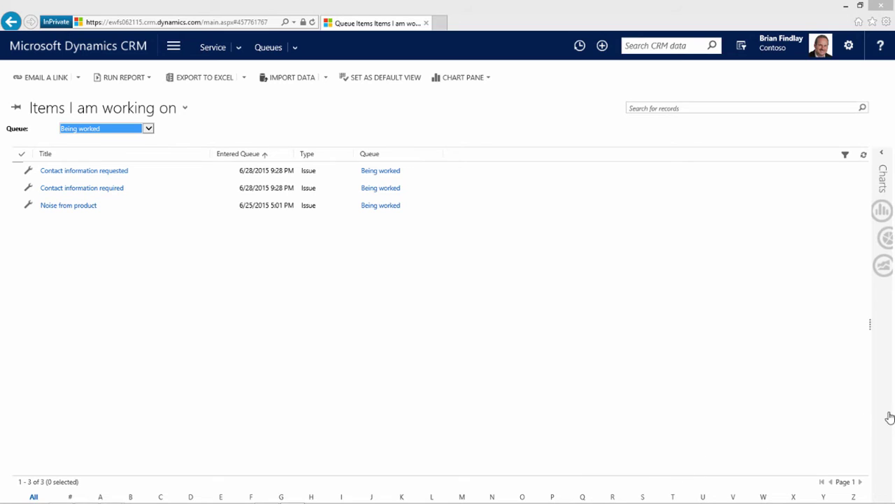
# Open the Noise from product case from the recent records and review its process stages and additional case commands
pyautogui.click(580, 47)
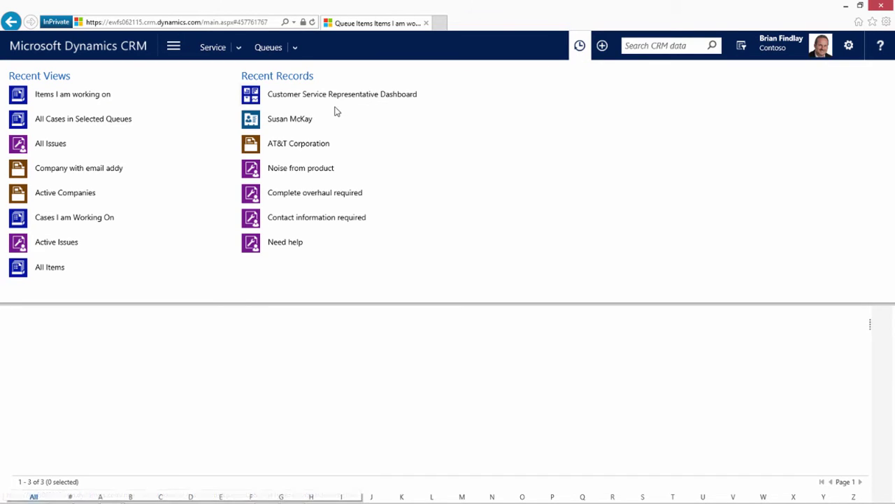
pyautogui.click(300, 171)
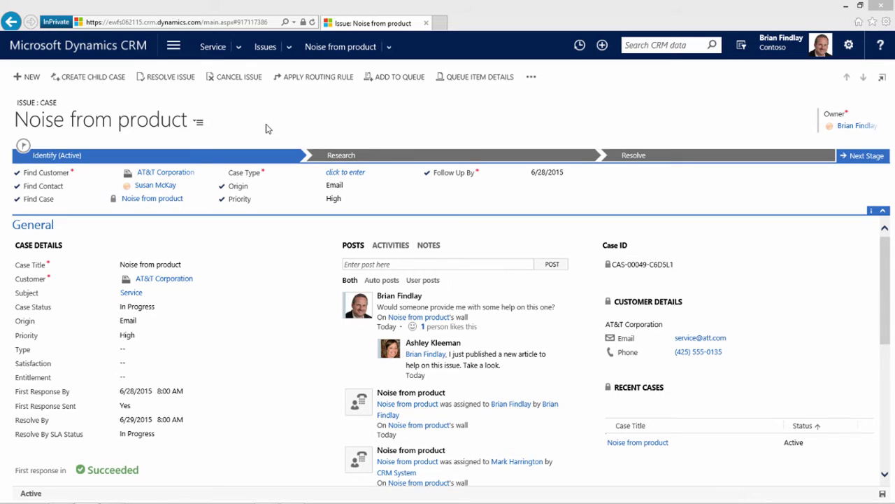
pyautogui.click(139, 123)
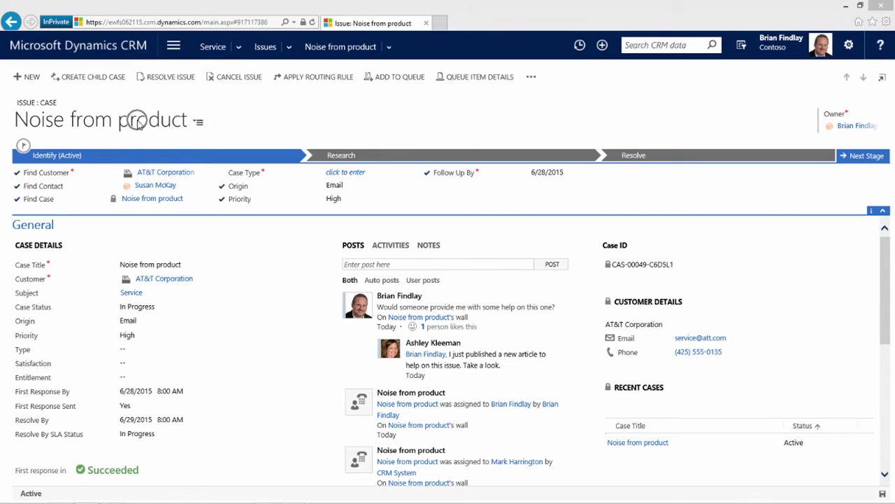
pyautogui.click(130, 160)
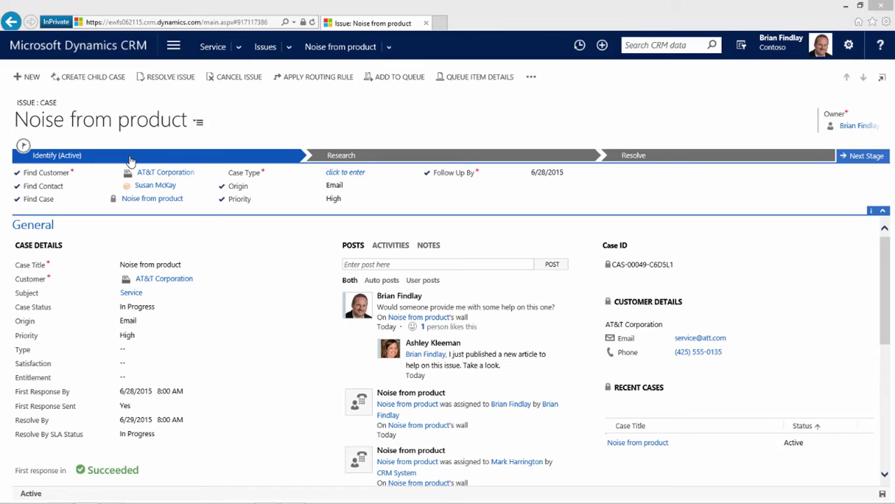
pyautogui.click(532, 77)
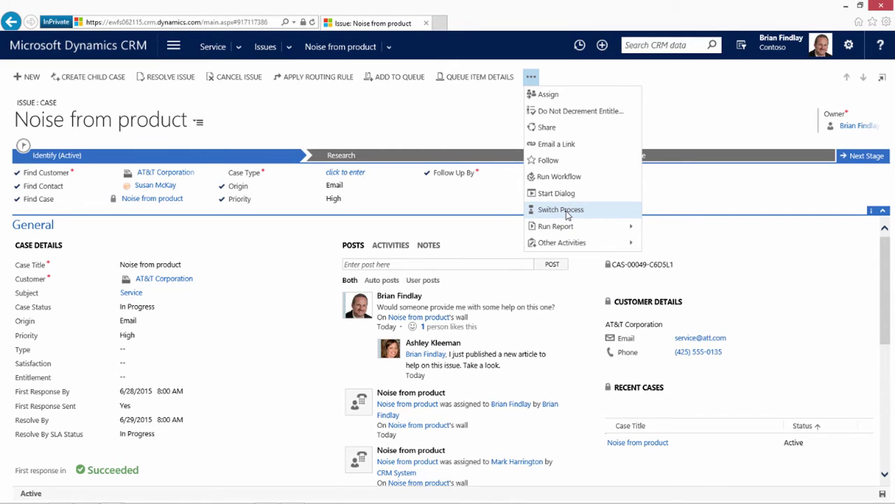
pyautogui.click(451, 115)
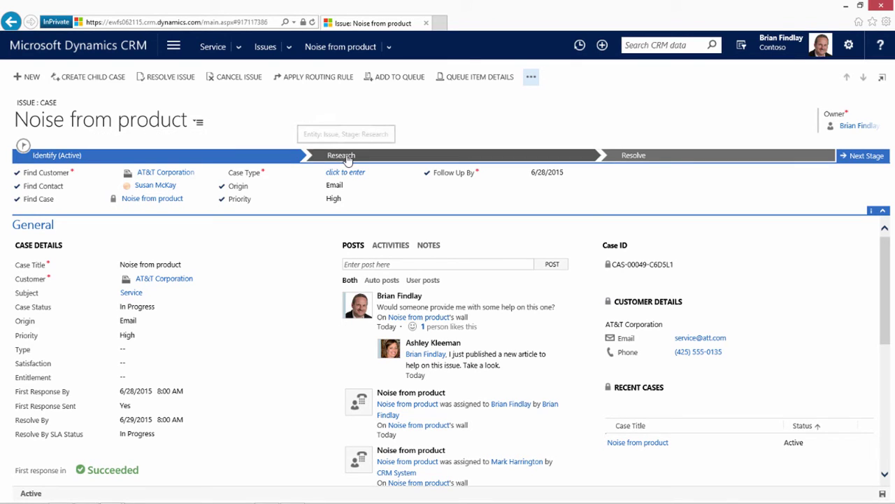
pyautogui.click(393, 160)
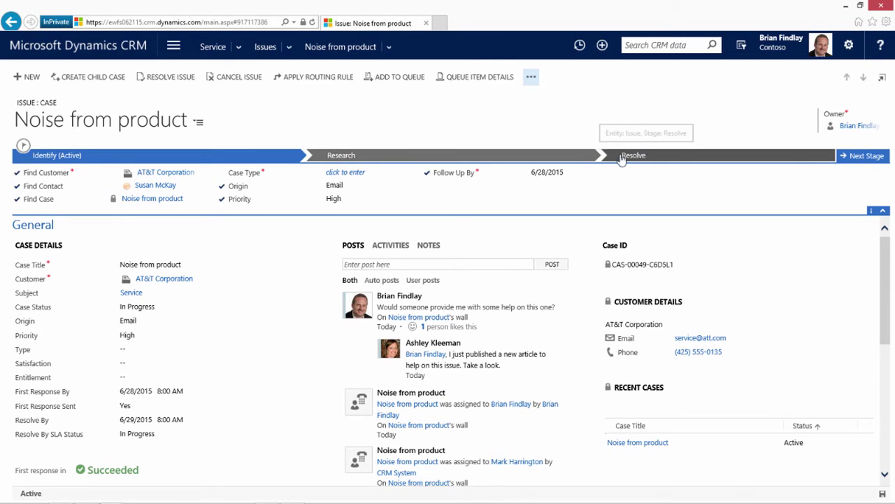
# View the fields of the Research and Resolve stages in the case process, and return to the Identify stage
pyautogui.click(557, 159)
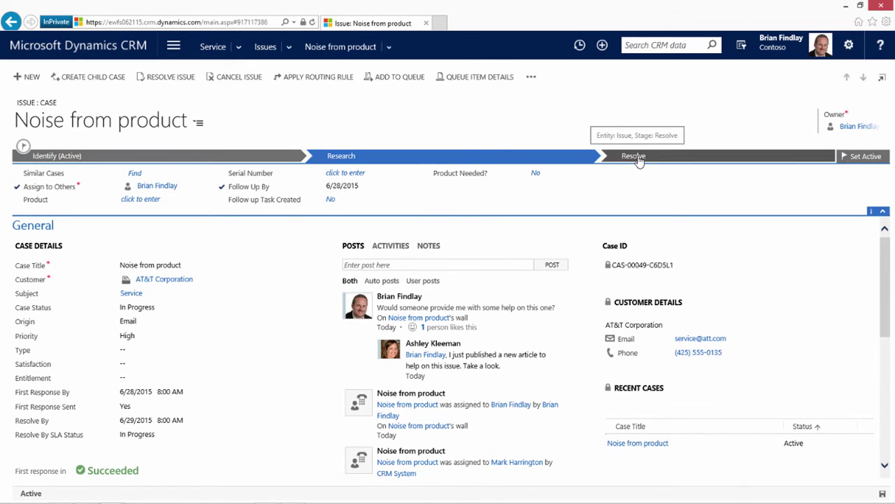
pyautogui.click(636, 159)
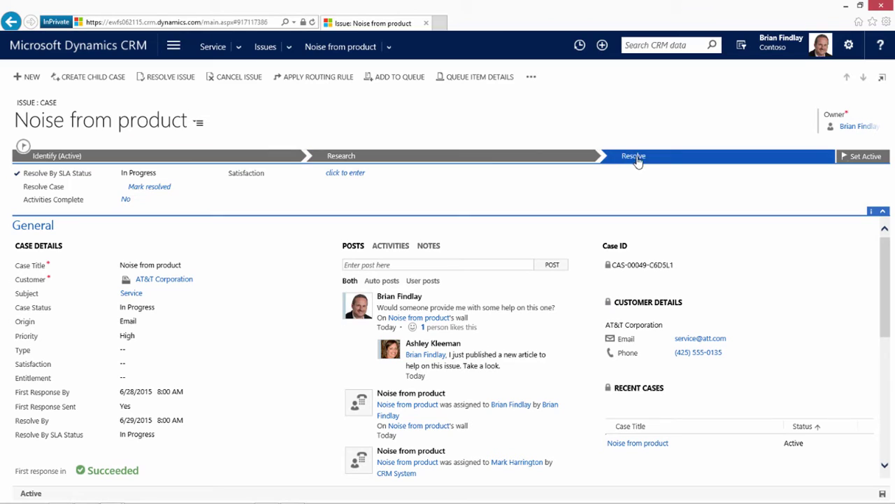
pyautogui.click(256, 160)
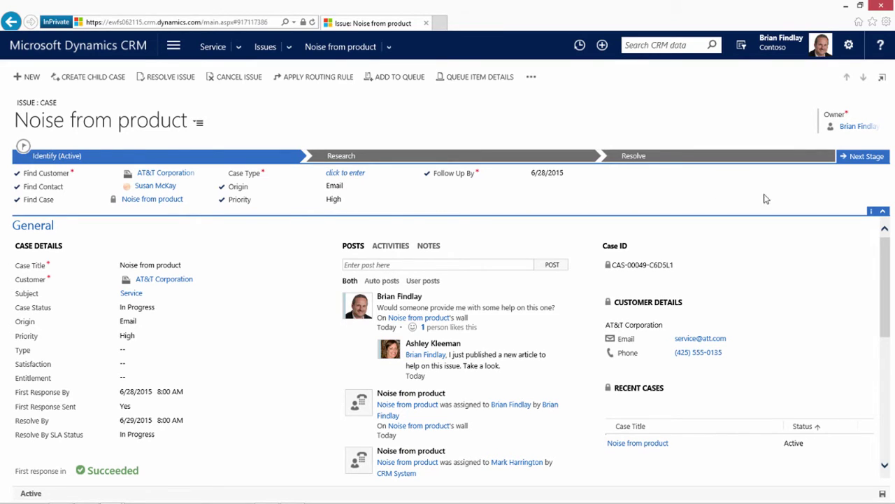
# Set the required Case Type in the Identify stage to Question and advance the case to the Research stage
pyautogui.click(861, 158)
pyautogui.click(861, 158)
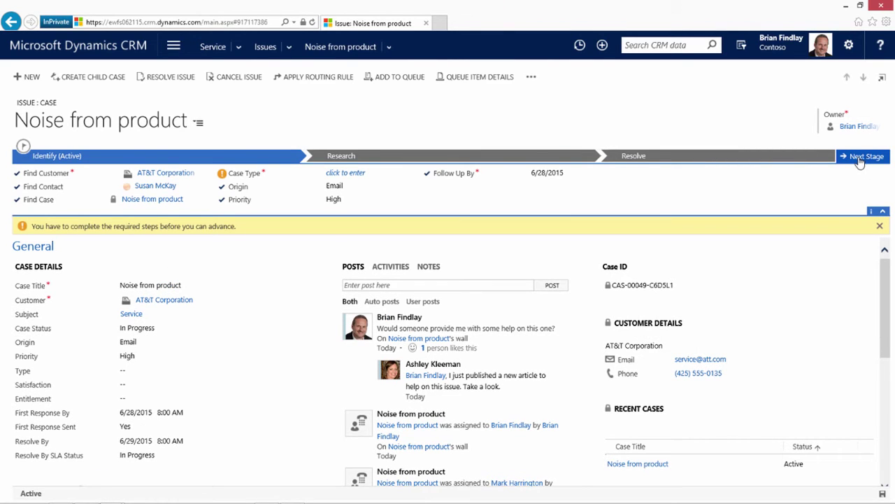
pyautogui.click(265, 175)
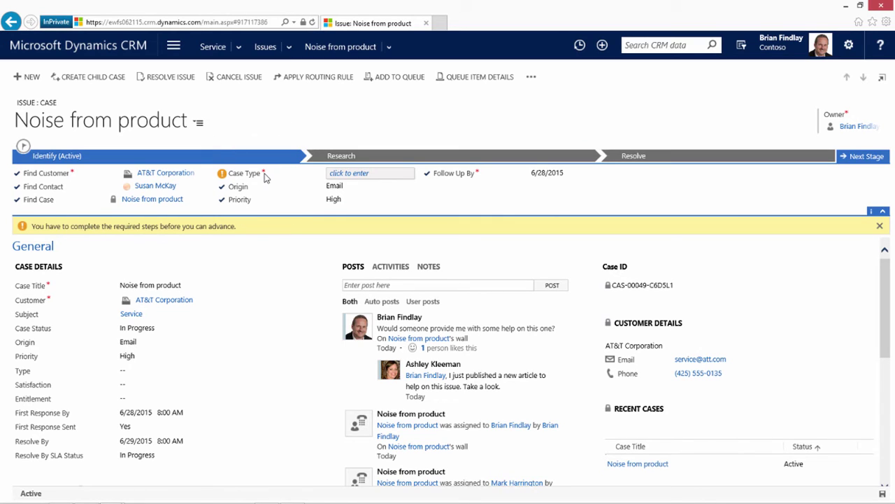
pyautogui.click(370, 175)
pyautogui.click(355, 183)
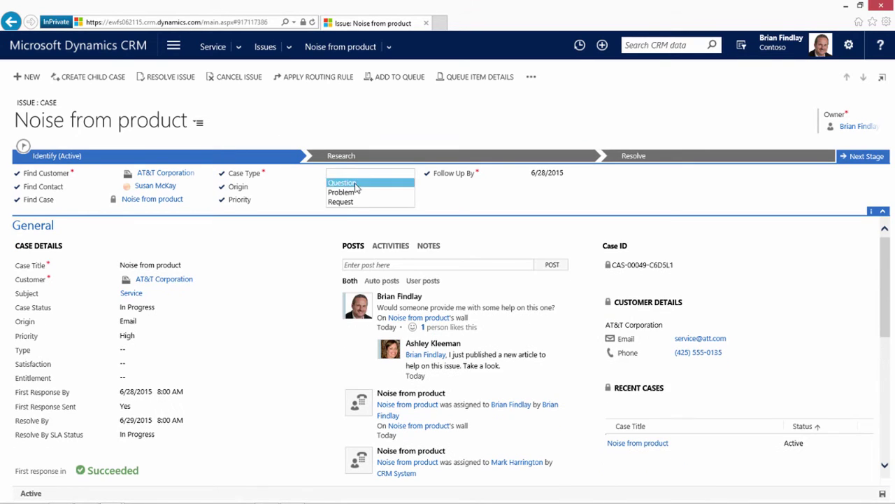
pyautogui.click(866, 162)
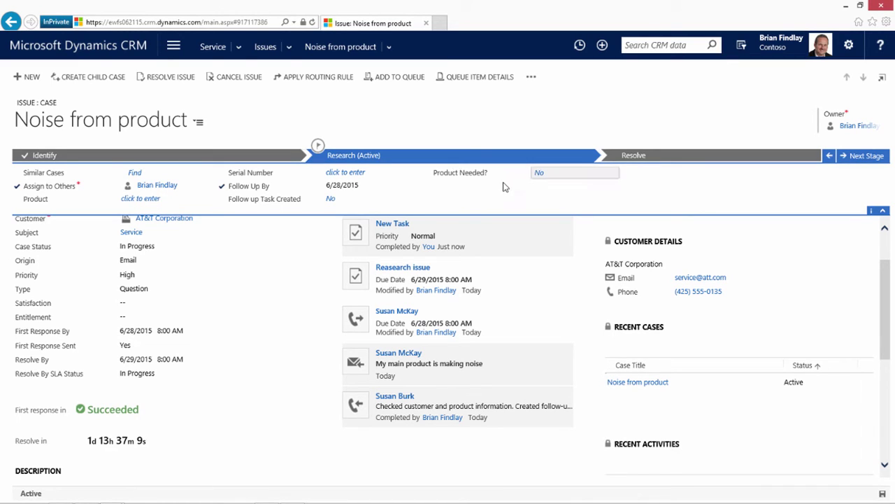
# Set Product Needed? to Yes in the Research stage and view the Order stage
pyautogui.click(549, 175)
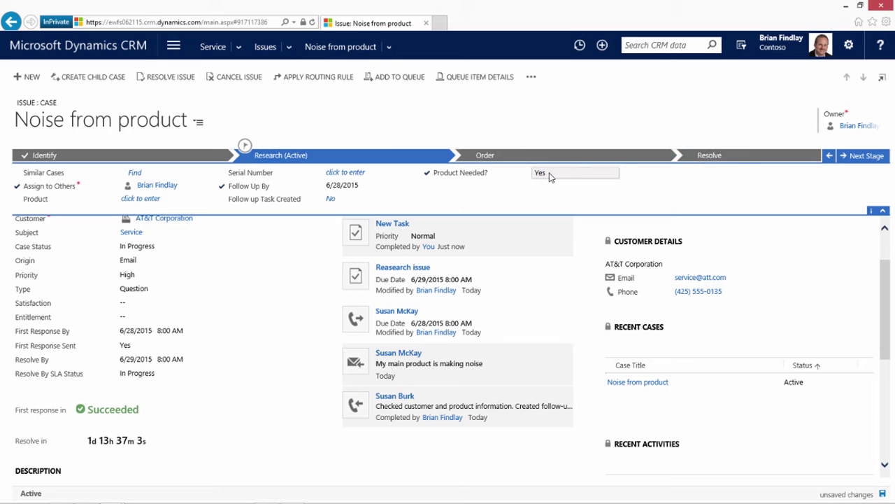
pyautogui.click(510, 160)
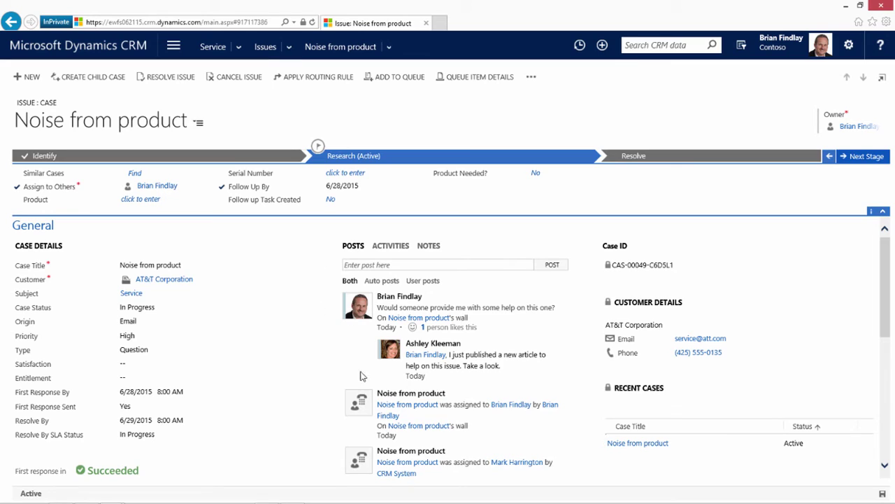
# Read through the posts on the Noise from product case, including the assignment and queue history
pyautogui.moveTo(411, 405); pyautogui.dragTo(455, 413)
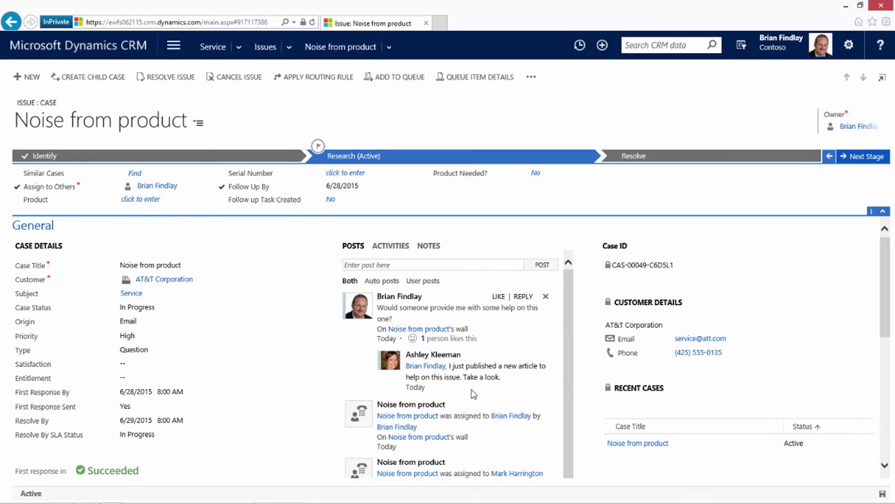
pyautogui.scroll(-5, 472, 394)
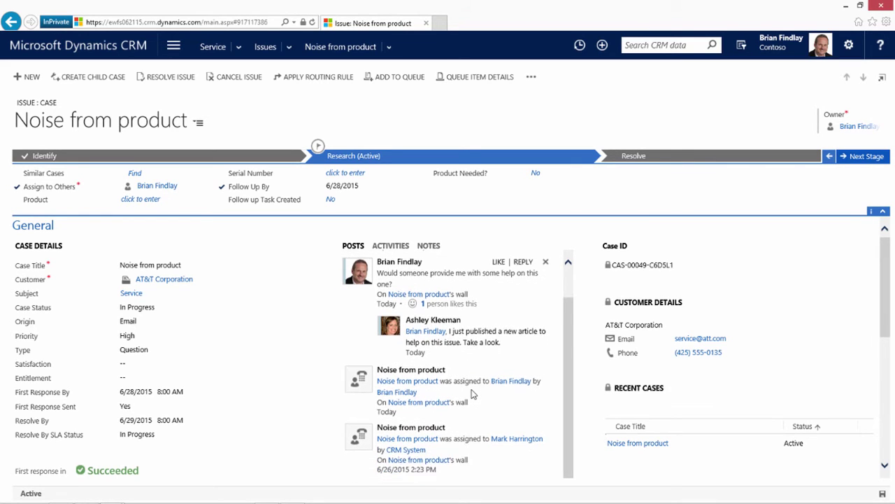
pyautogui.scroll(-3, 472, 394)
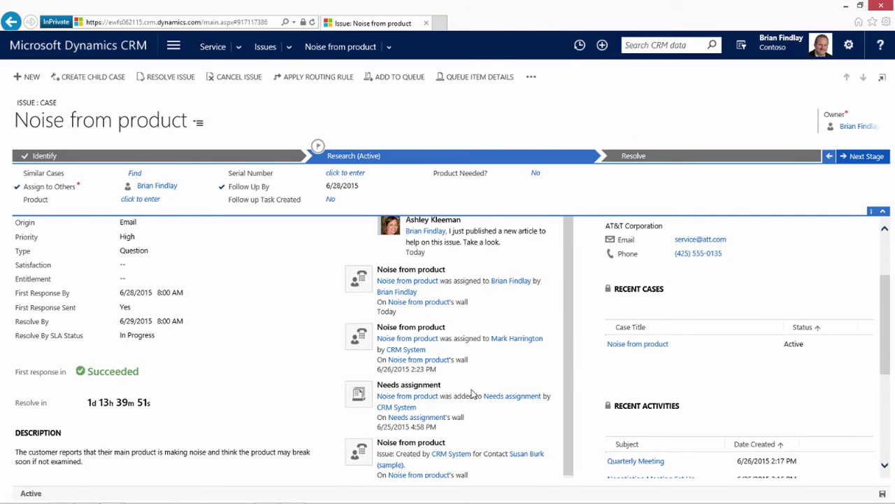
pyautogui.scroll(3, 472, 394)
pyautogui.scroll(5, 472, 394)
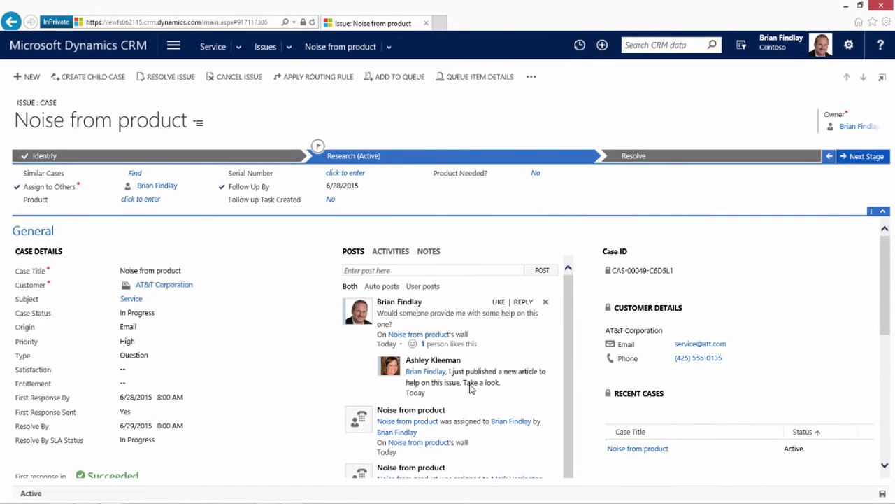
# Add a task with the subject New Task to the case's activities and mark it complete
pyautogui.click(384, 253)
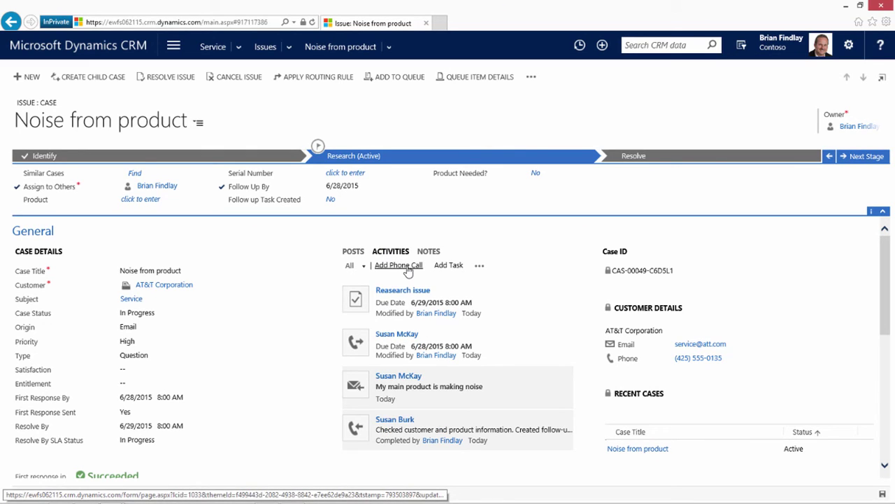
pyautogui.click(479, 265)
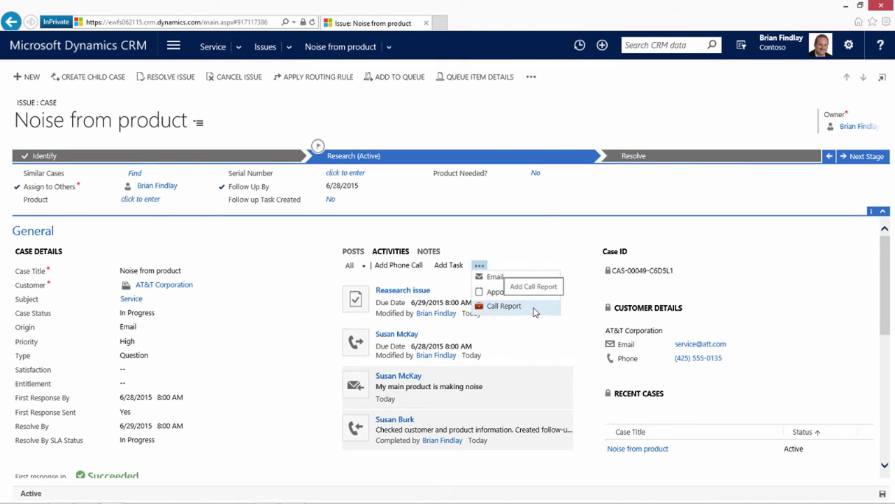
pyautogui.click(449, 266)
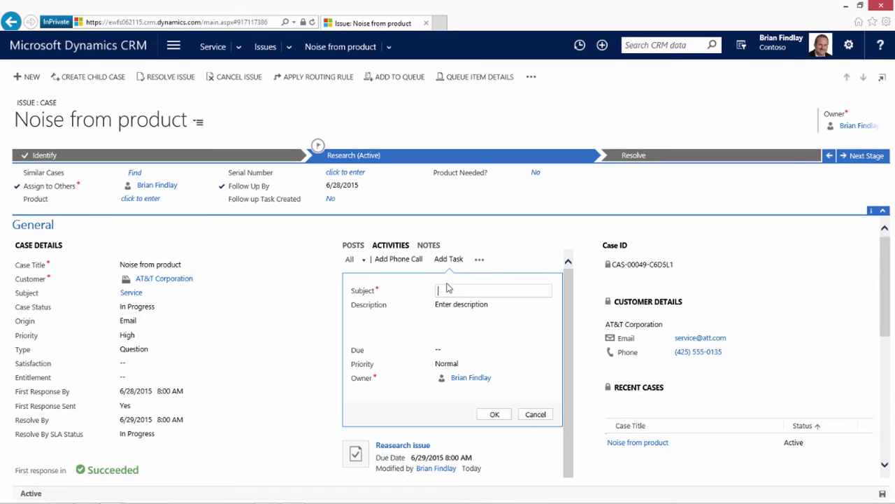
pyautogui.write('New Task')
pyautogui.click(463, 311)
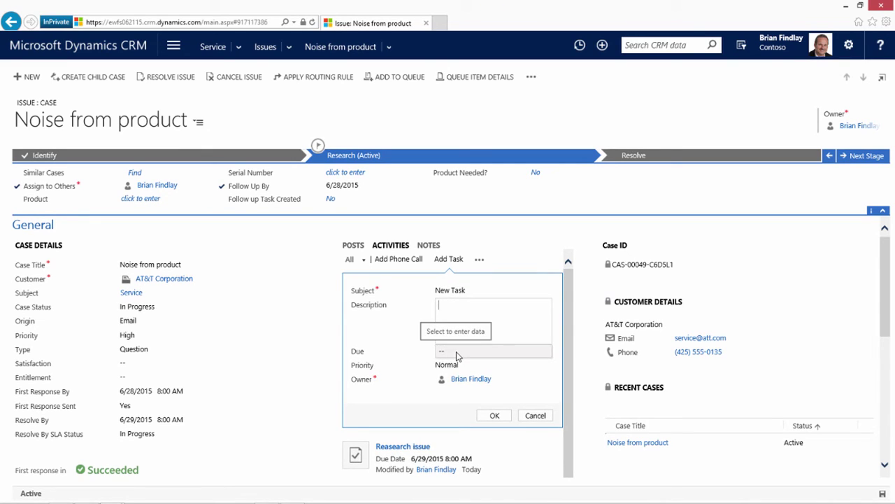
pyautogui.click(498, 417)
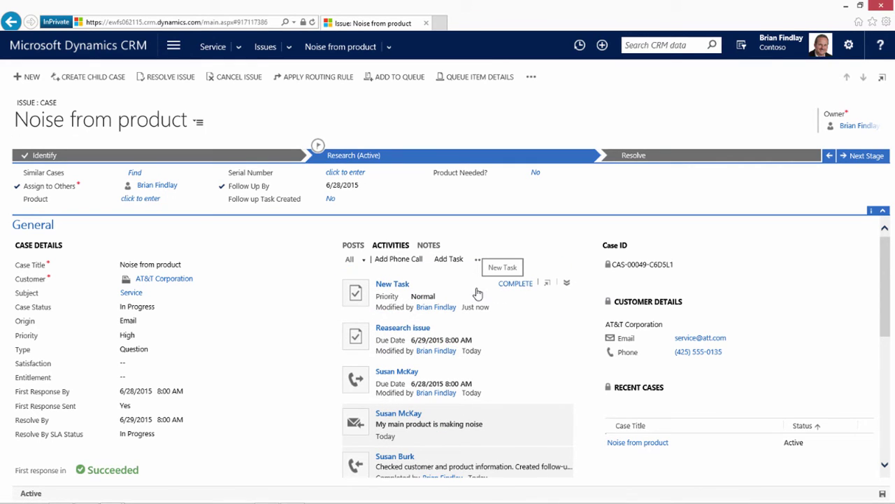
pyautogui.click(512, 286)
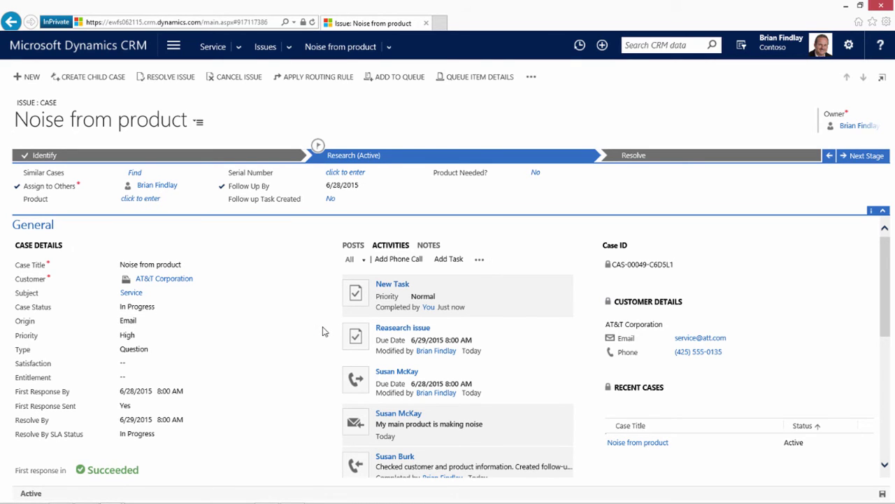
# Find similar cases under the Service subject, compare their activities, and link Complete overhaul required to this case
pyautogui.scroll(-1, 323, 331)
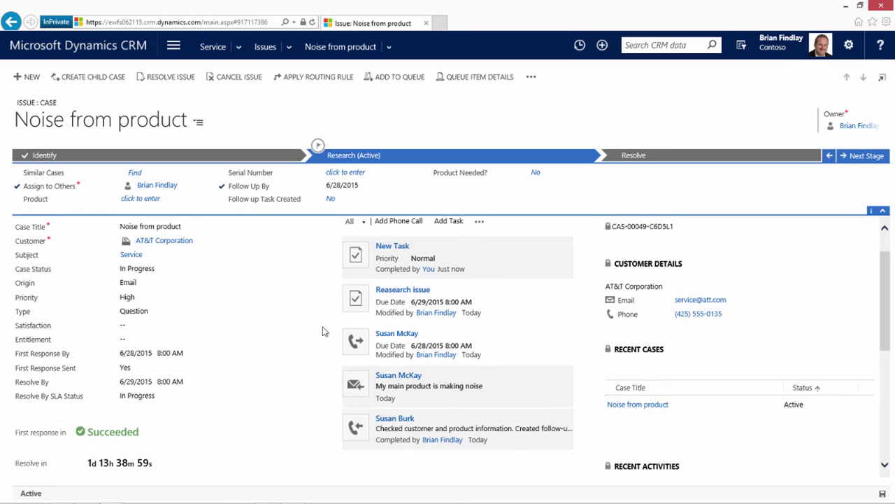
pyautogui.scroll(-1, 322, 331)
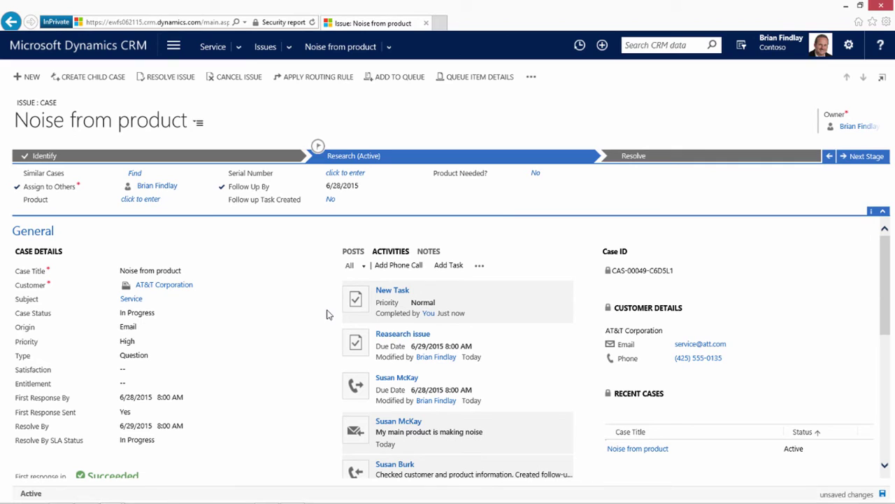
pyautogui.click(136, 173)
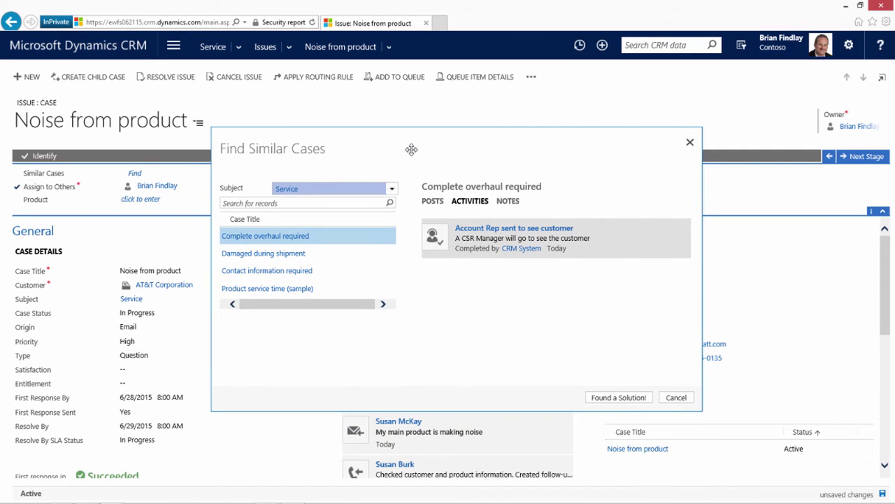
pyautogui.click(282, 254)
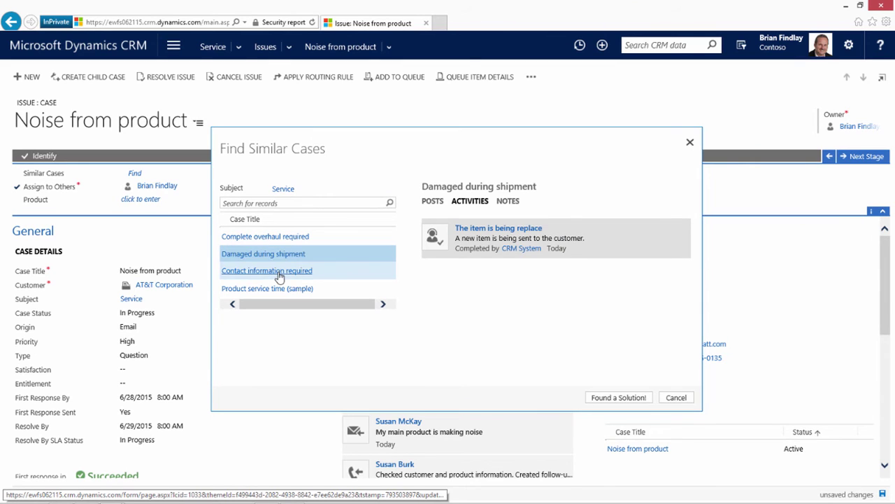
pyautogui.click(280, 272)
pyautogui.click(295, 289)
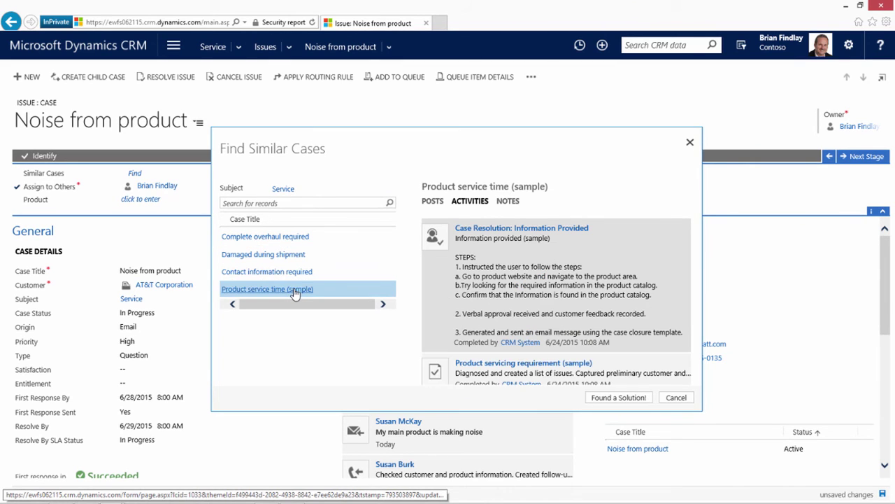
pyautogui.scroll(-1, 539, 291)
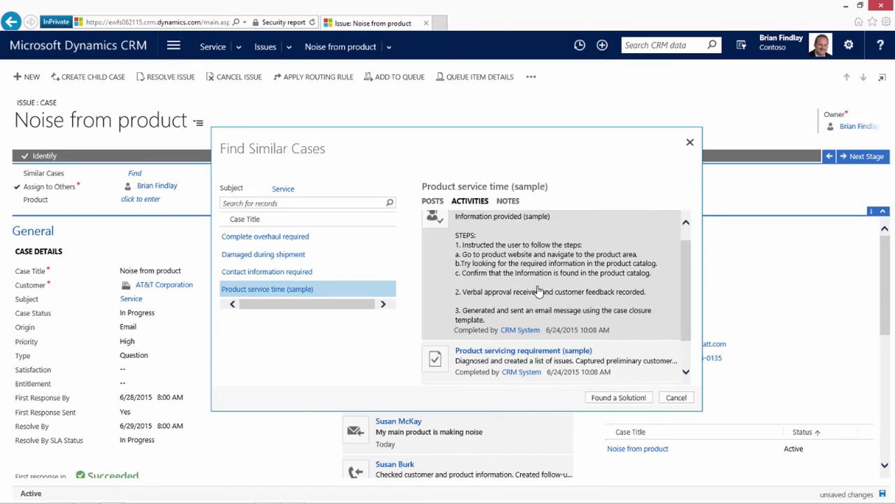
pyautogui.scroll(-3, 538, 291)
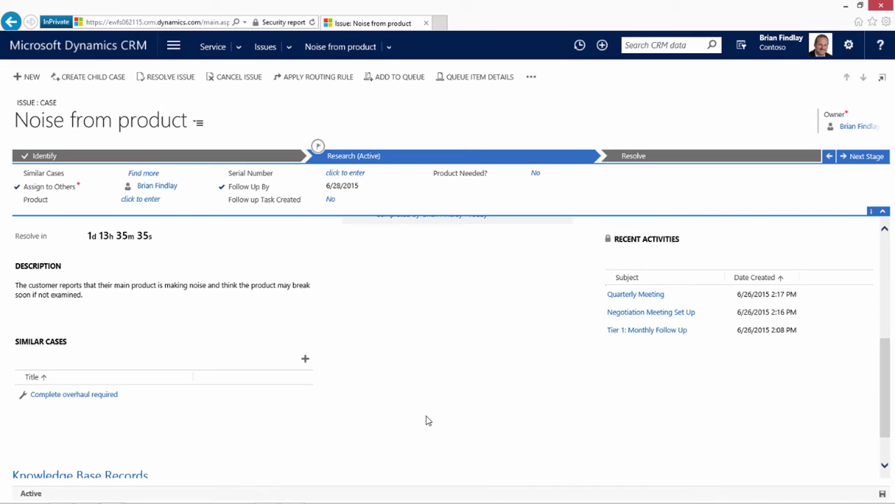
# Expand the case's Knowledge Base Records, browse articles under the Service subject in the article lookup, and close it without adding one
pyautogui.scroll(-2, 429, 419)
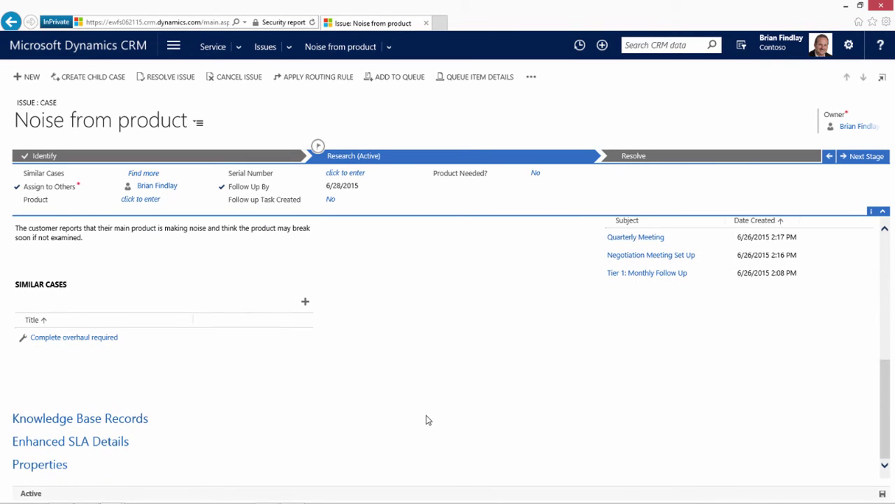
pyautogui.click(115, 422)
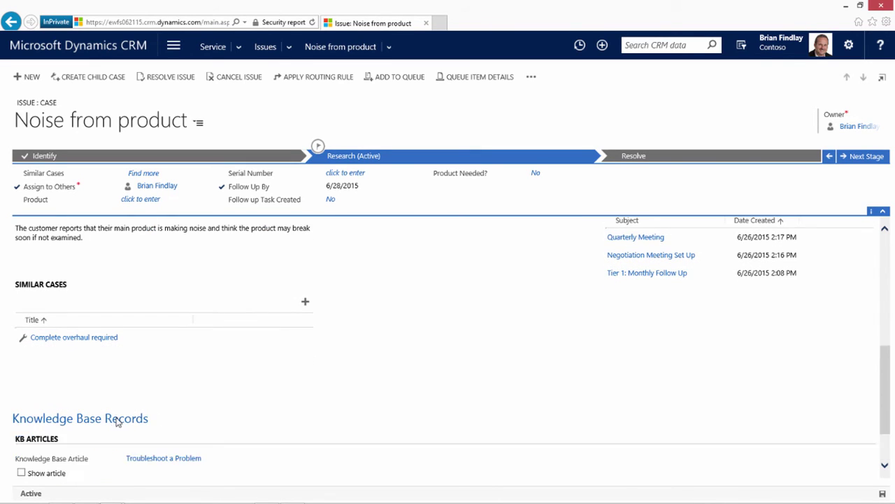
pyautogui.scroll(-1, 270, 385)
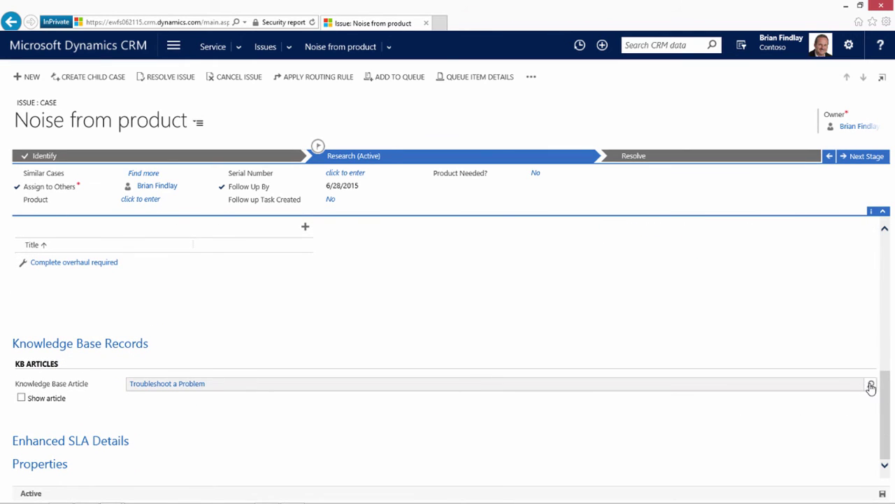
pyautogui.click(871, 387)
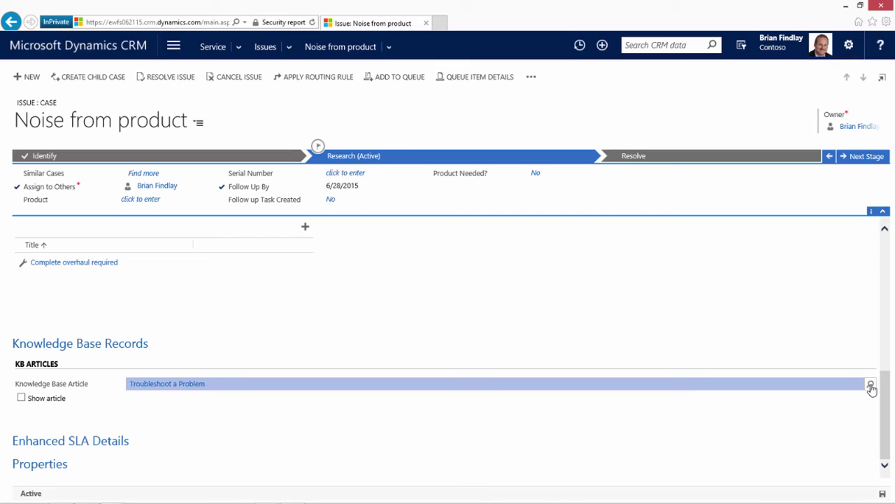
pyautogui.click(872, 389)
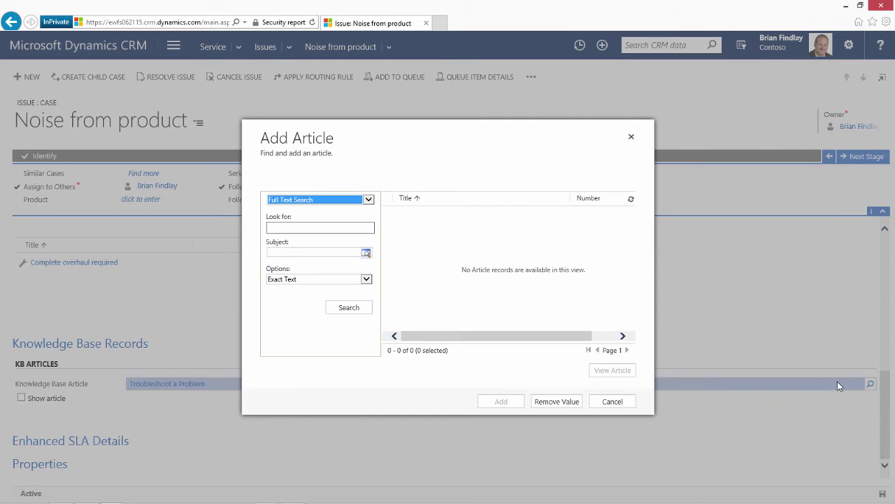
pyautogui.click(368, 200)
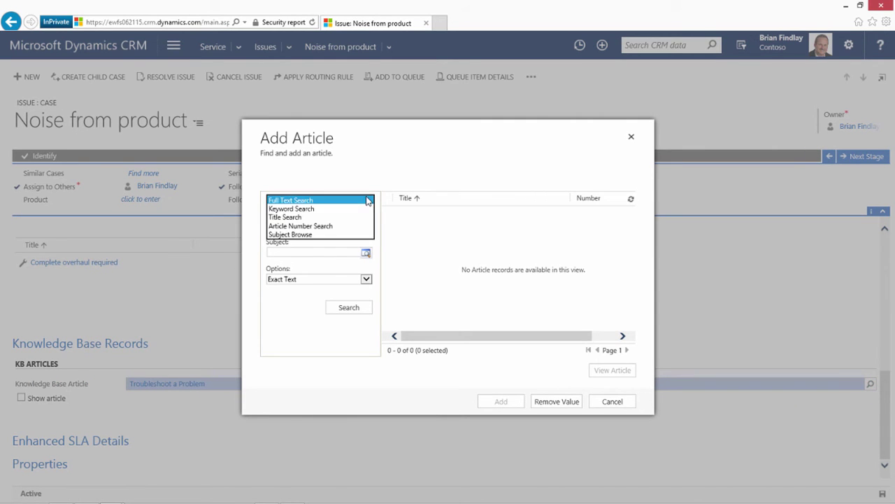
pyautogui.click(316, 236)
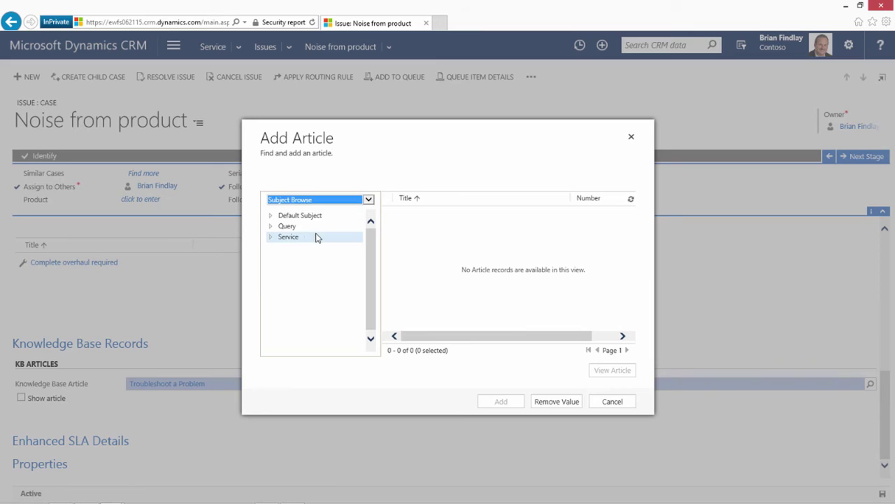
pyautogui.click(285, 237)
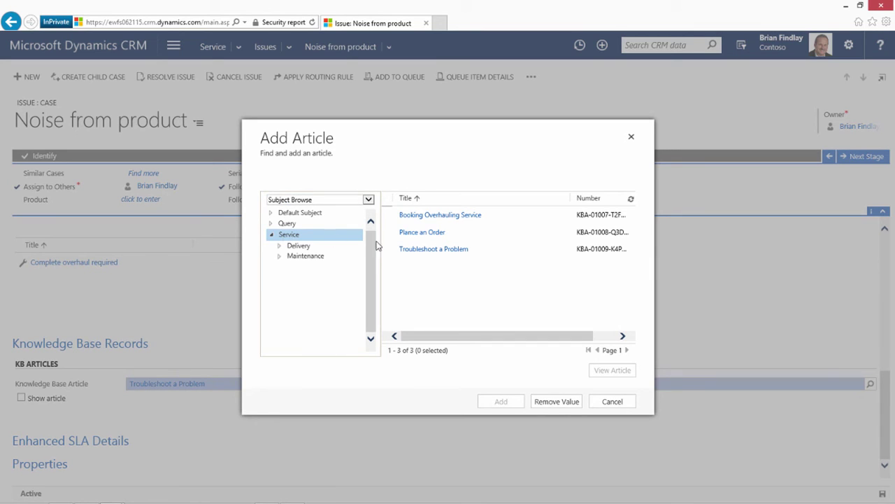
pyautogui.moveTo(418, 250); pyautogui.dragTo(285, 224)
pyautogui.click(613, 402)
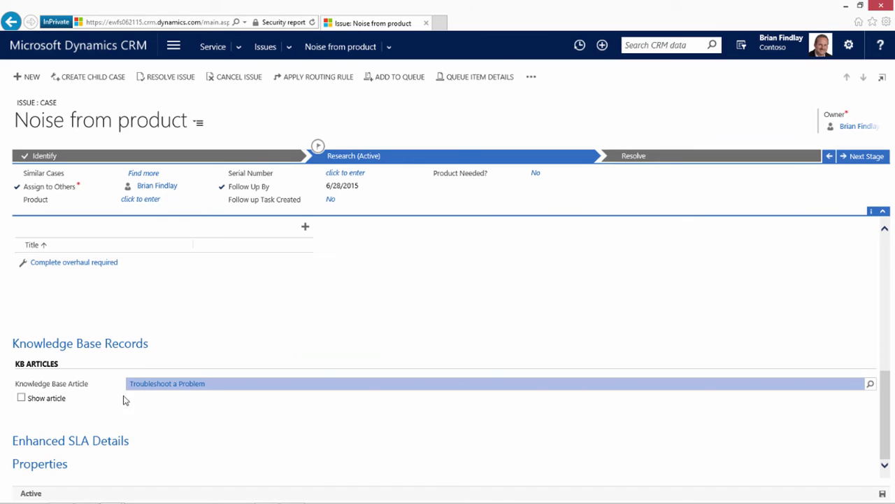
# Show the Troubleshoot a Problem article within the case's Knowledge Base Records and read through its content
pyautogui.click(30, 397)
pyautogui.scroll(-4, 38, 399)
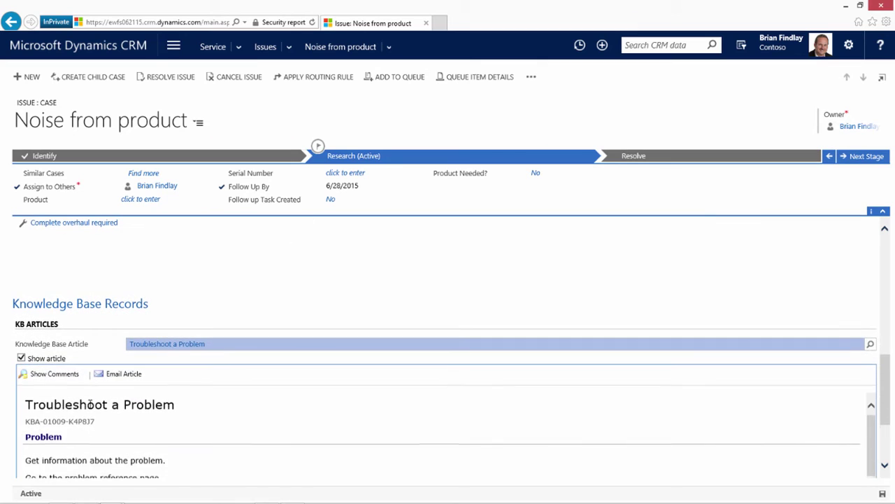
pyautogui.scroll(-2, 128, 417)
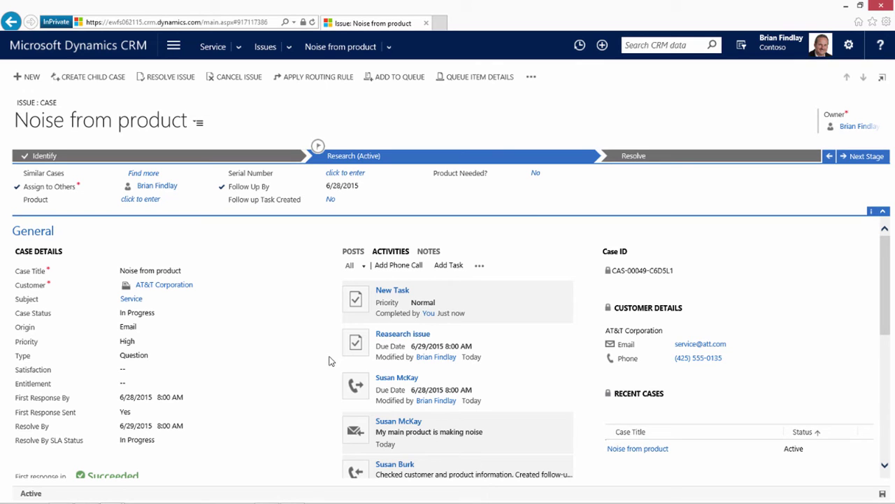
# Review the AT&T Corporation company record, including its recent cases and opportunities, and return to the Noise from product case
pyautogui.click(170, 289)
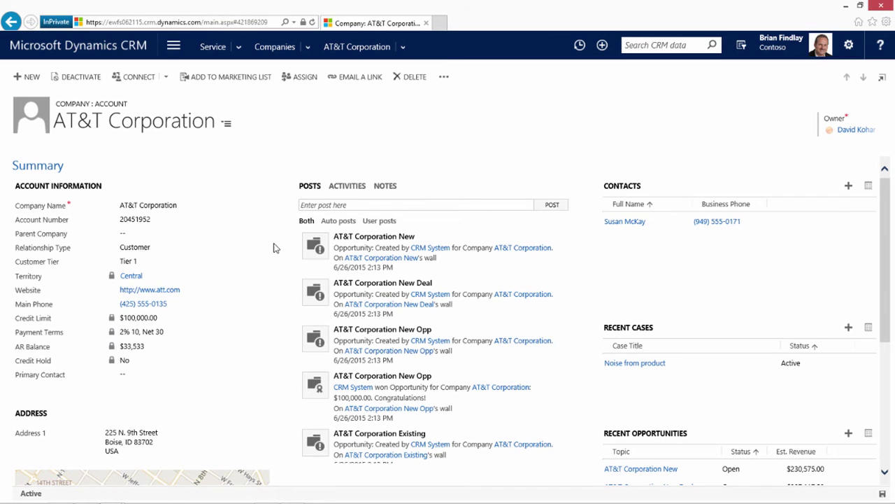
pyautogui.scroll(-1, 274, 247)
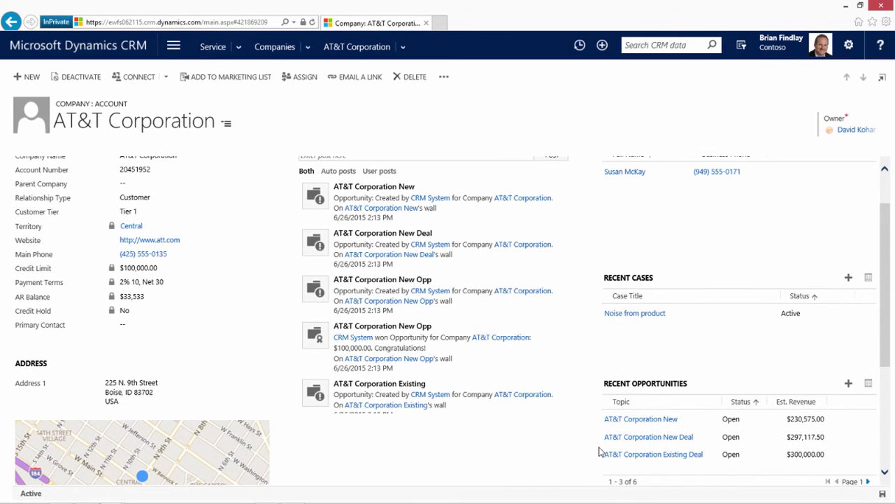
pyautogui.scroll(1, 598, 452)
pyautogui.hotkey('alt', 'Left')
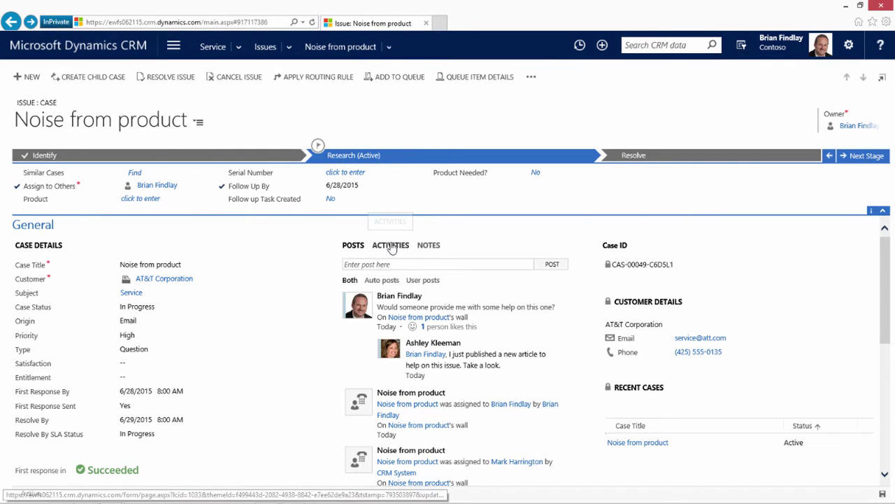
# Mark the Reasearch issue task and the phone call due 6/28/2015 complete in the case's activities
pyautogui.click(390, 246)
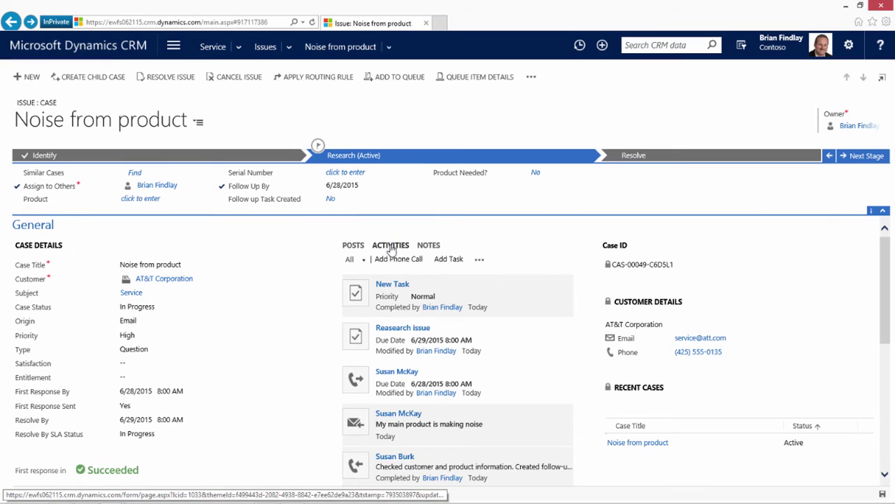
pyautogui.click(515, 328)
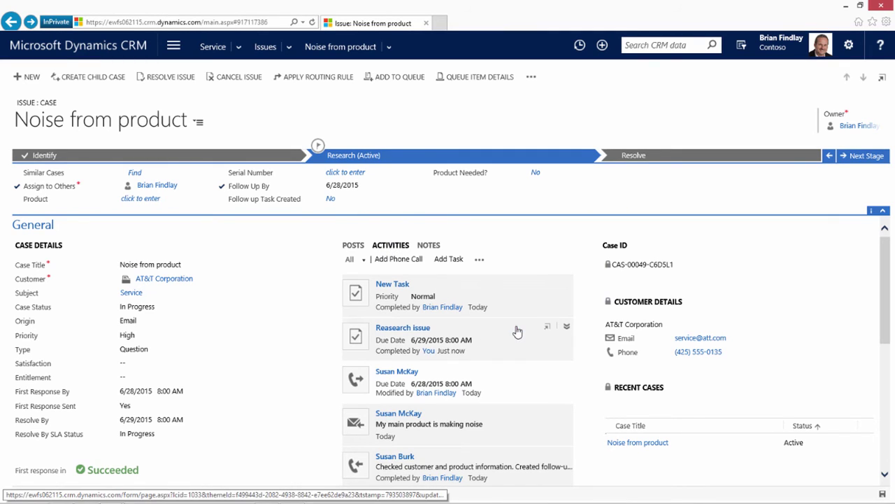
pyautogui.click(518, 372)
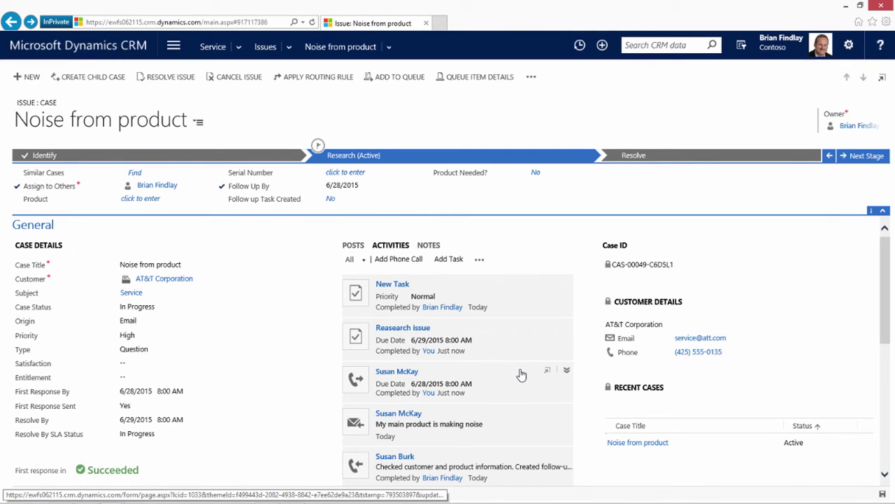
# Set Product Needed to Yes and advance the case through the Order stage to the Resolve stage
pyautogui.click(539, 175)
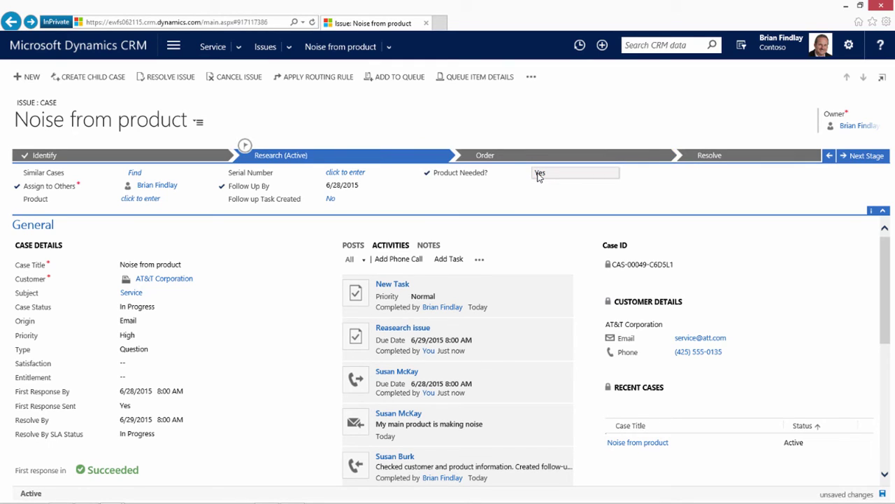
pyautogui.click(860, 157)
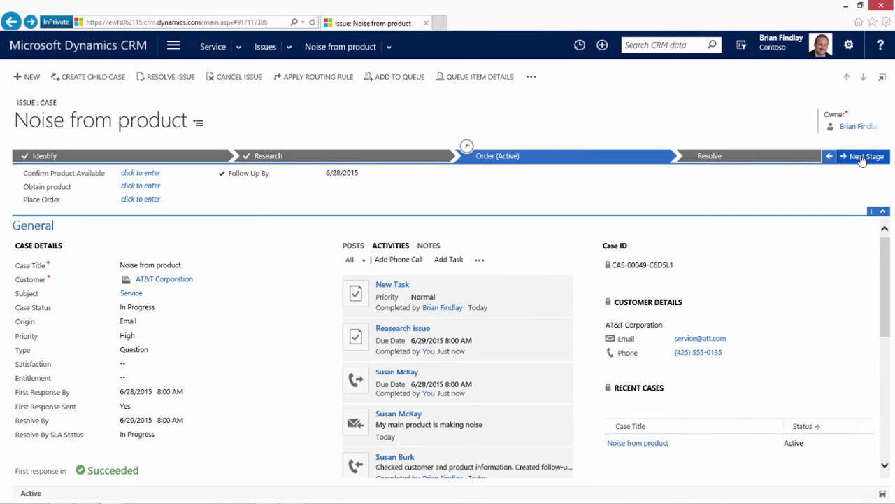
pyautogui.click(864, 157)
# Set Resolve By SLA Status to Succeeded and resolve the issue with resolution Ordered item, remarks Ordered product 123 and billable time 30 minutes
pyautogui.click(147, 435)
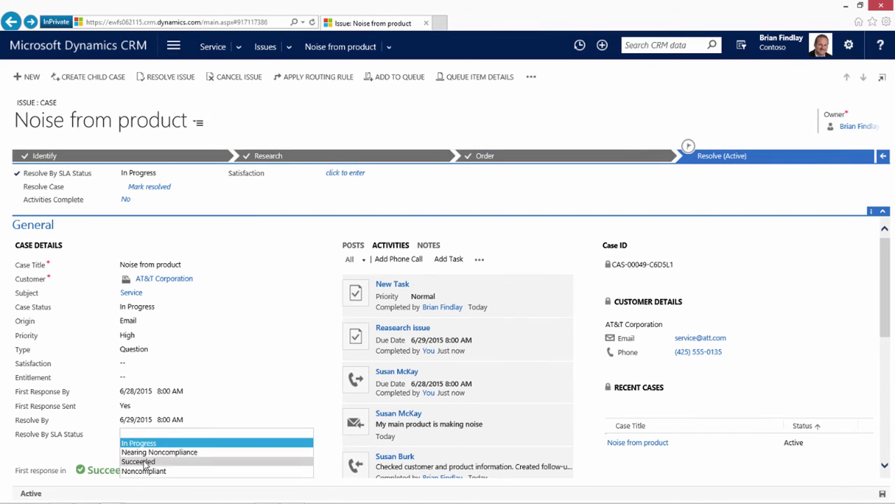
pyautogui.click(136, 462)
pyautogui.click(157, 78)
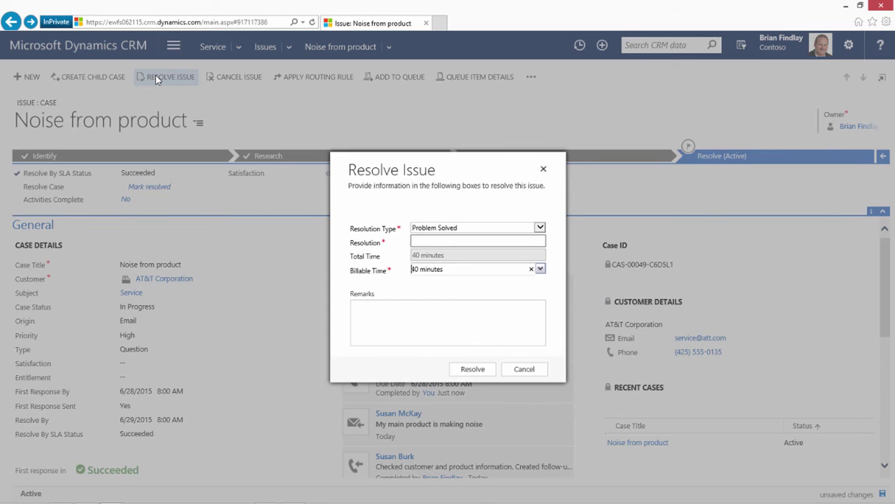
pyautogui.click(428, 241)
pyautogui.write('Ordered item')
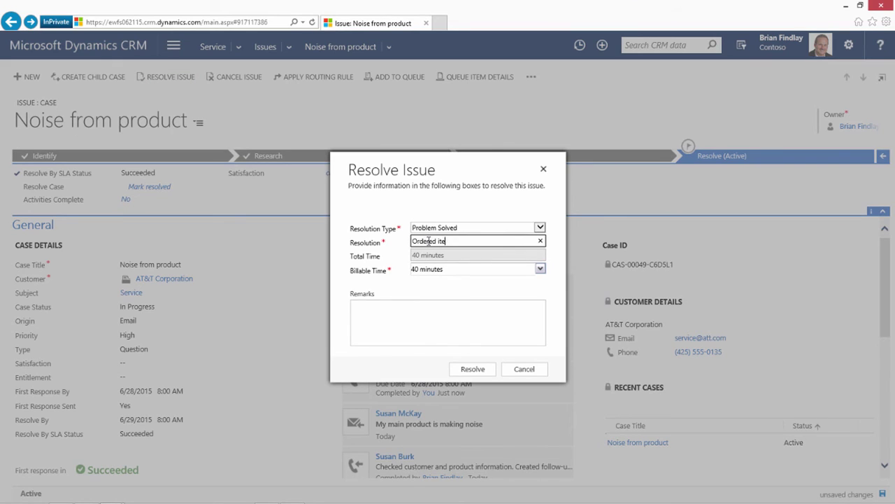
pyautogui.click(426, 321)
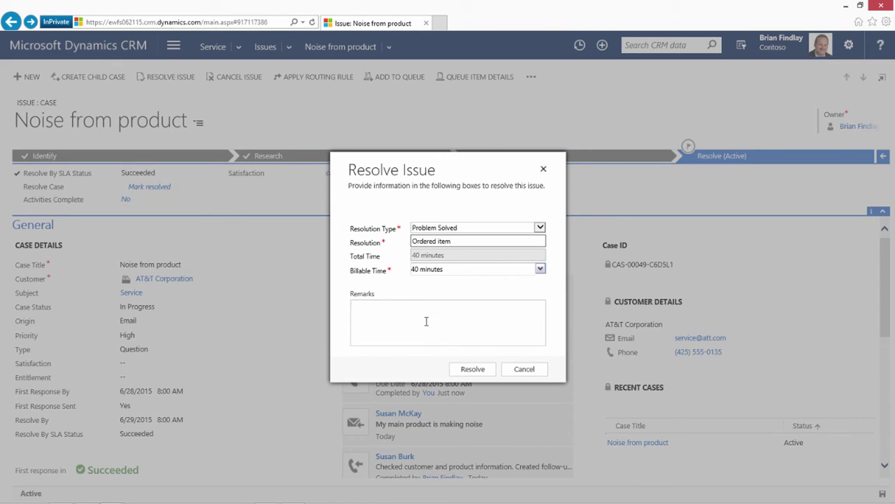
pyautogui.write('Ordered product 123')
pyautogui.click(441, 270)
pyautogui.click(540, 268)
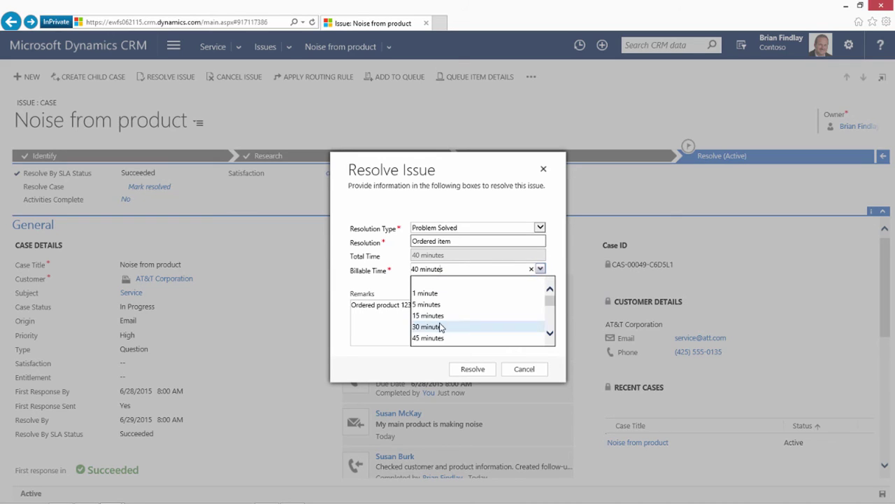
pyautogui.click(441, 326)
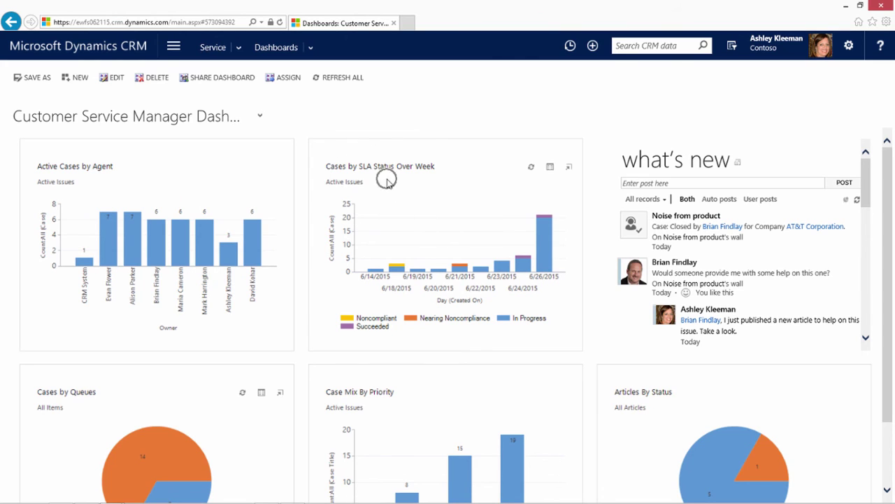
# Open the records behind the manager dashboard's Cases by SLA Status Over Week chart and filter them to the 6/21/2015 Nearing Noncompliance segment
pyautogui.click(373, 322)
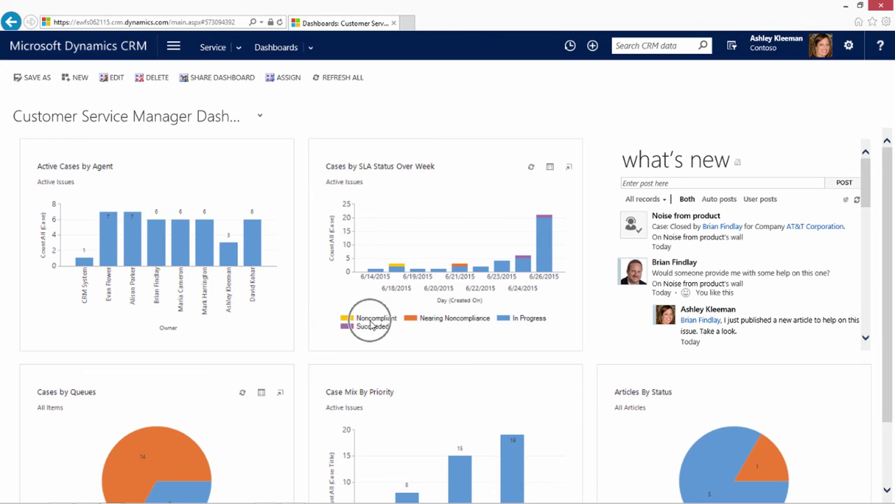
pyautogui.click(550, 169)
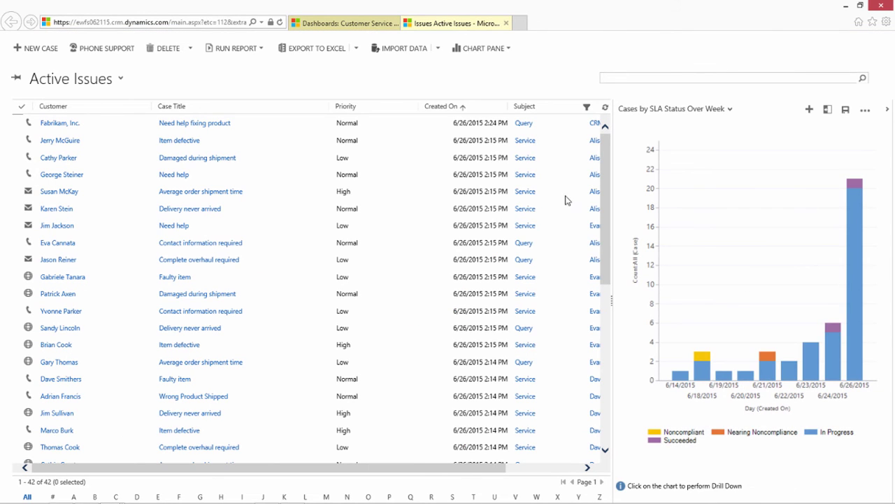
pyautogui.click(771, 361)
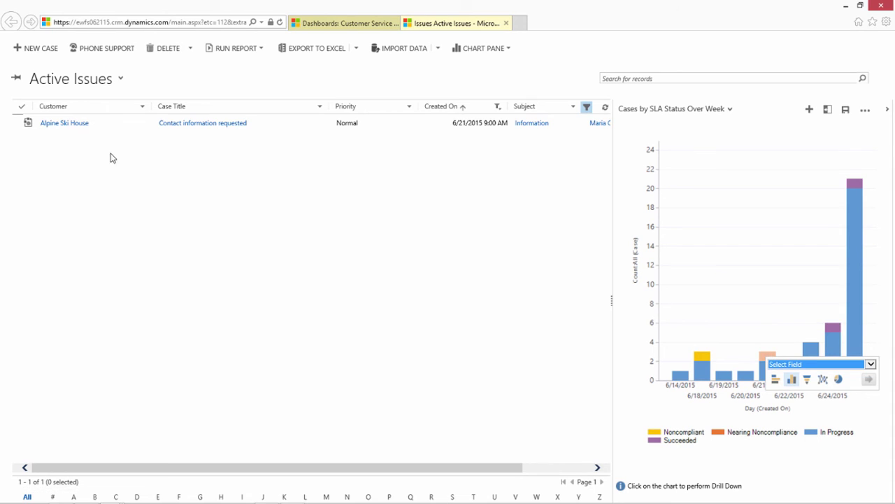
# Add the Alpine Ski House case Contact information requested to the Escalate queue
pyautogui.click(16, 126)
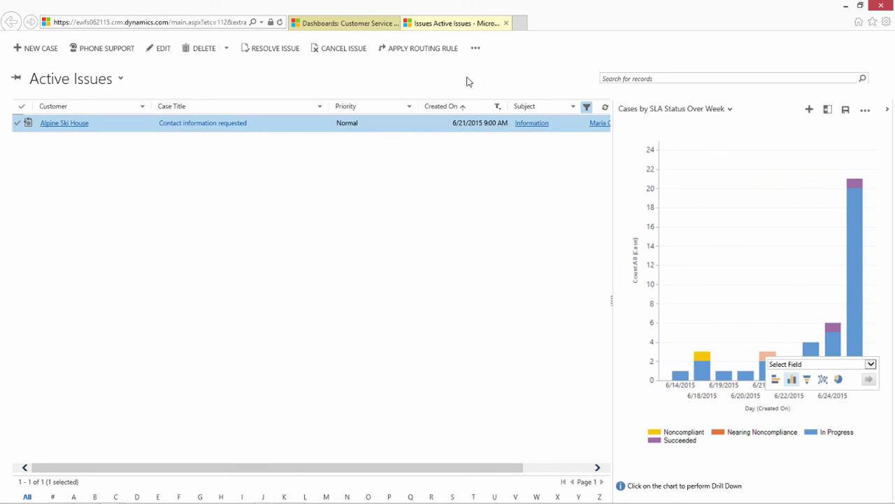
pyautogui.click(476, 48)
pyautogui.click(498, 81)
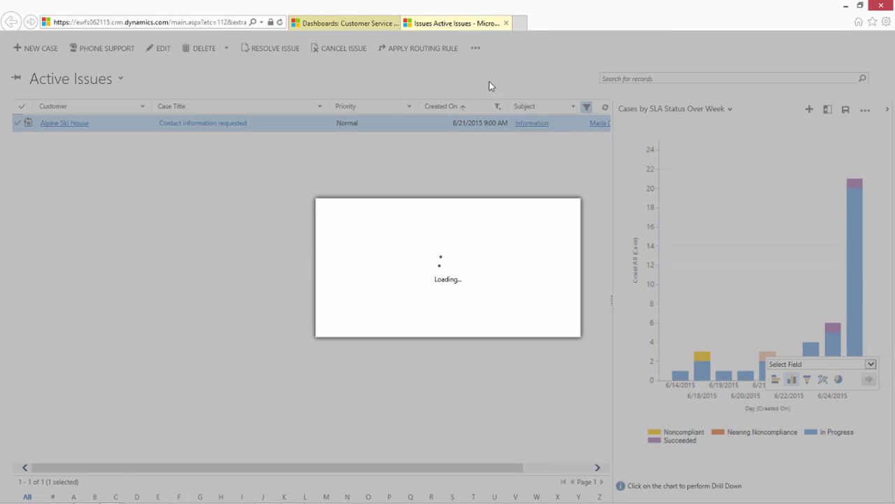
pyautogui.write('e')
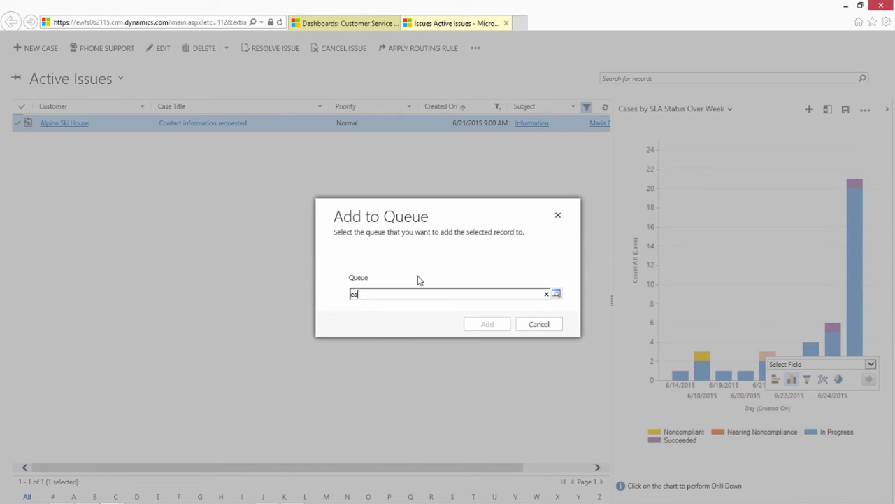
pyautogui.write('s')
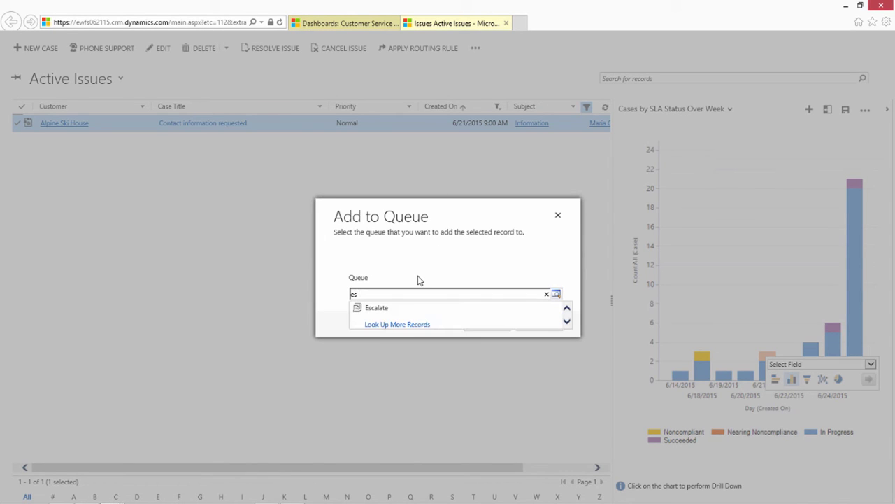
pyautogui.click(395, 310)
pyautogui.click(487, 325)
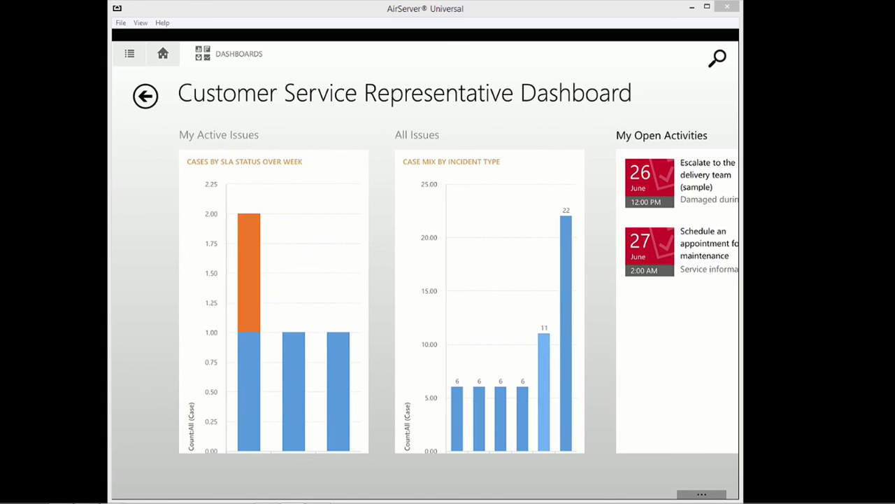
# Switch to the mirrored tablet app in AirServer and look through the Customer Service Representative Dashboard's activities and issue charts
pyautogui.hscroll(5, 447, 301)
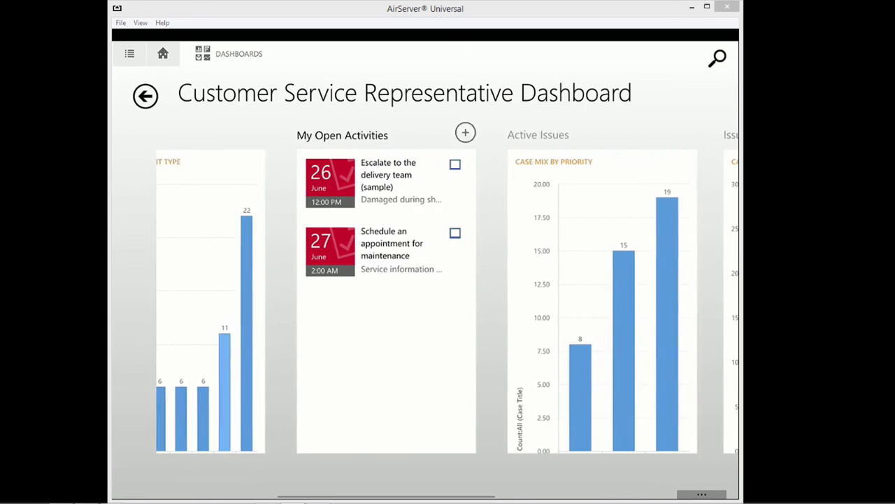
pyautogui.hscroll(5, 447, 301)
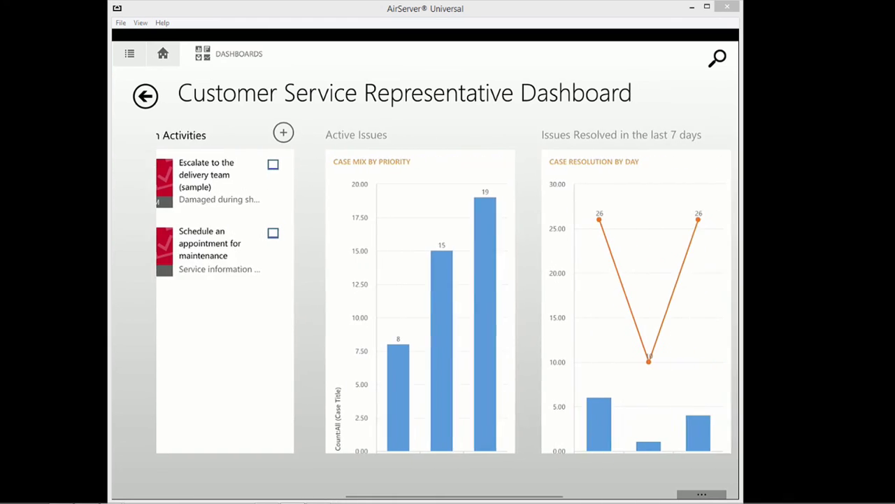